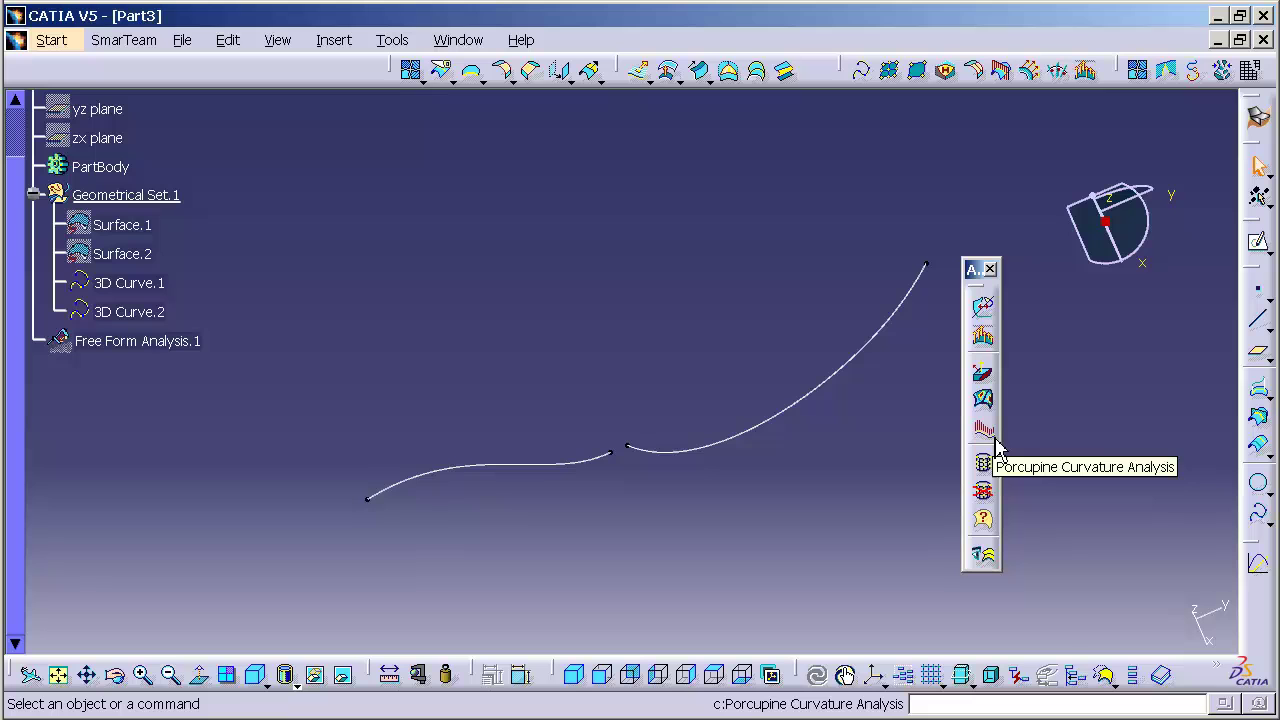
Start a Porcupine Curvature Analysis, with its dialog at Radius type and density 300
left_click(983, 434)
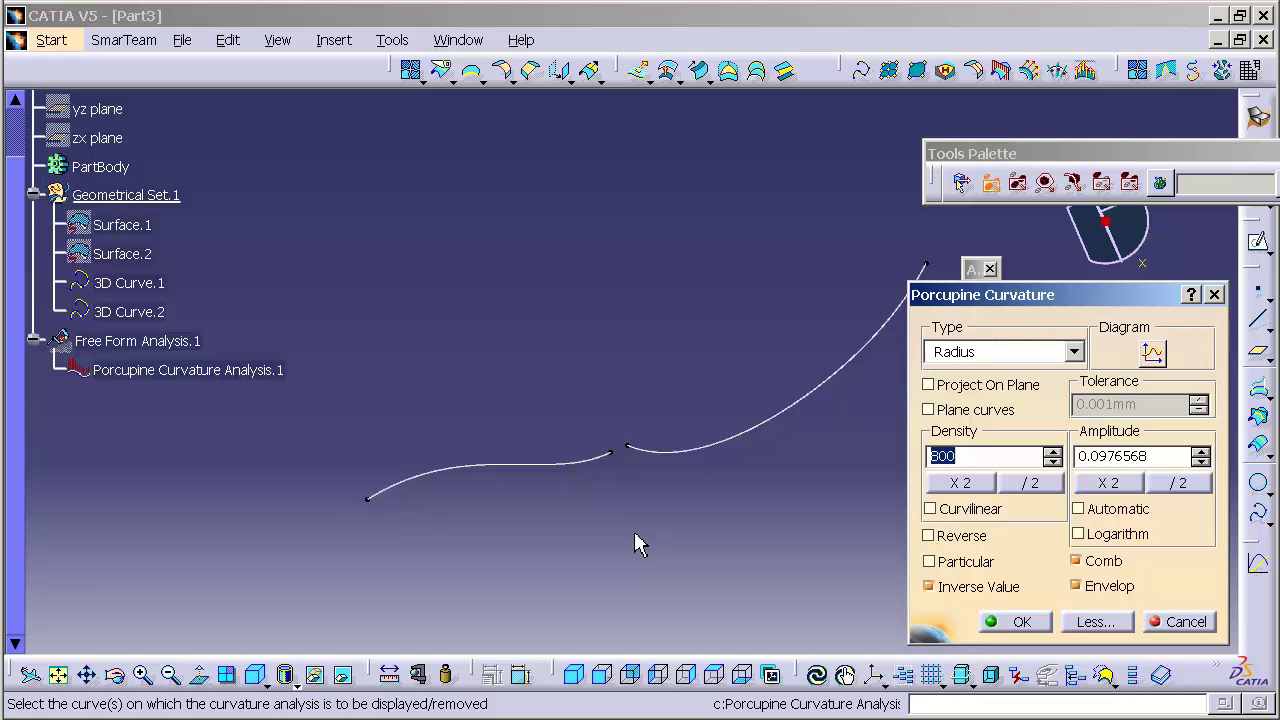
Show the curvature comb on 3D Curve.1, move it to 3D Curve.2, and zoom in closely
left_click(576, 465)
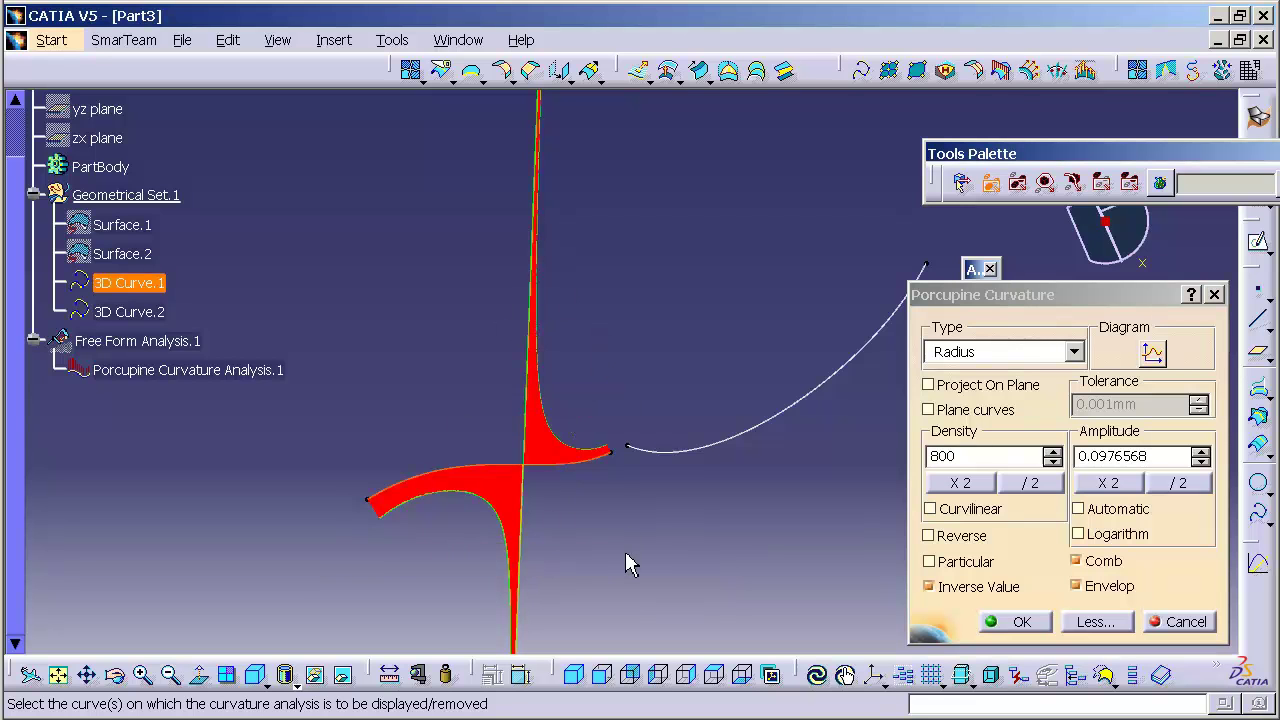
left_click(678, 452)
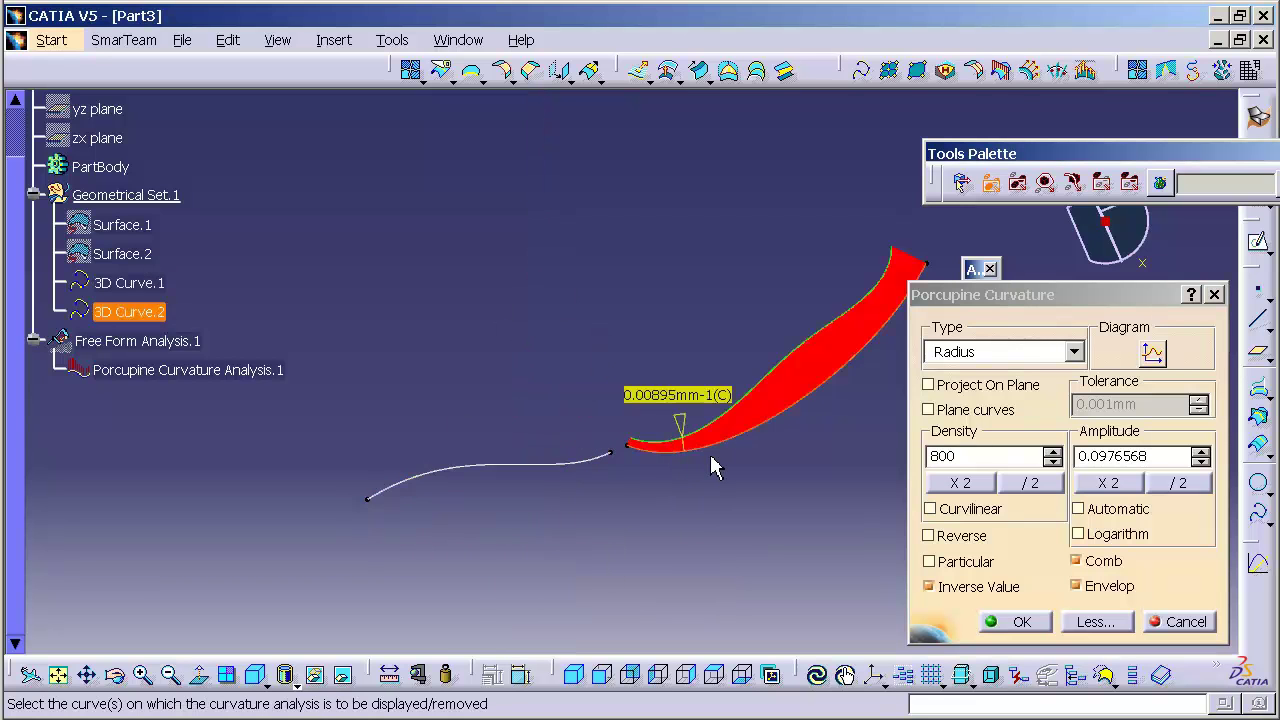
middle_click_drag(712, 459, 631, 479)
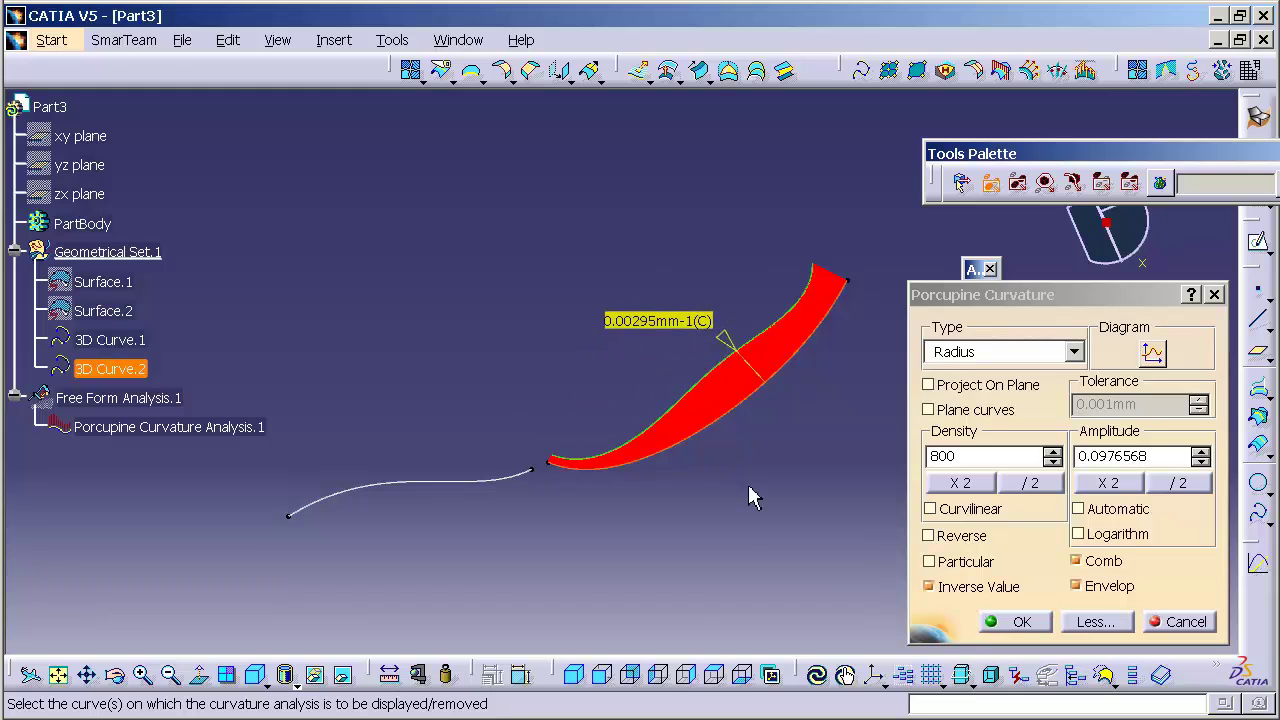
middle_click_drag(746, 510, 545, 607)
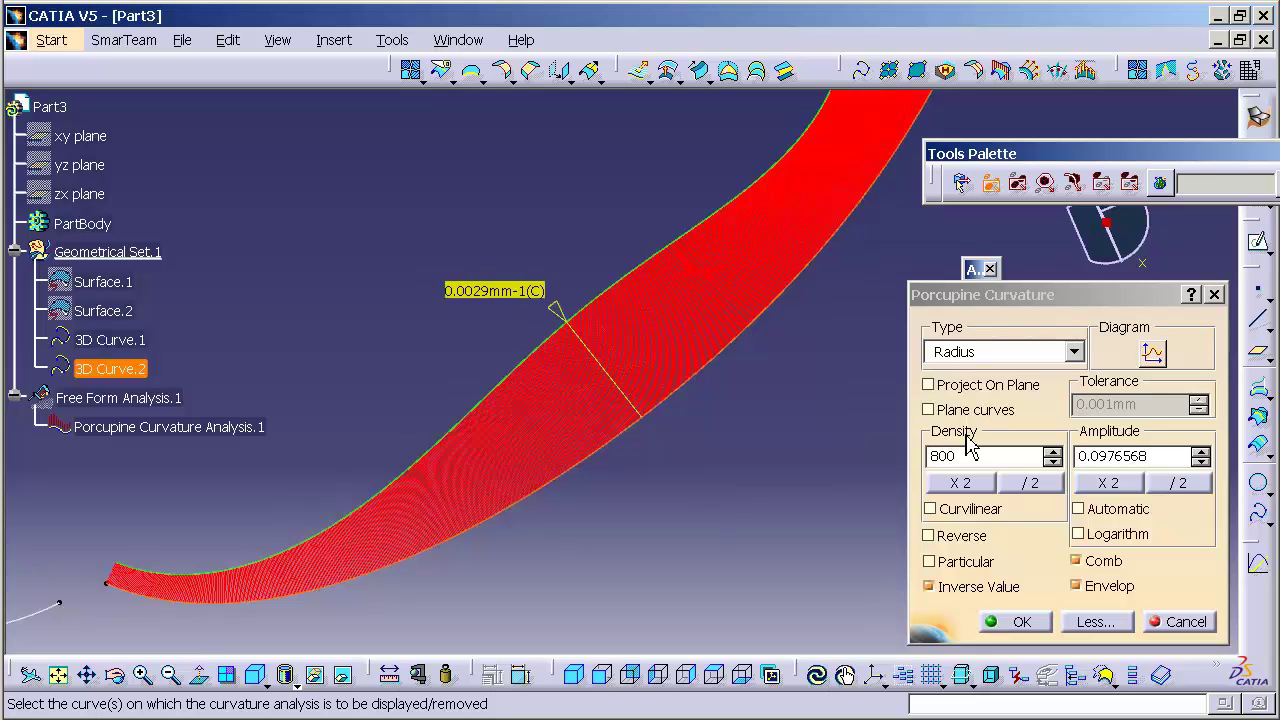
Halve the comb density repeatedly from 800 down to its sparsest setting of 5
left_click(1042, 490)
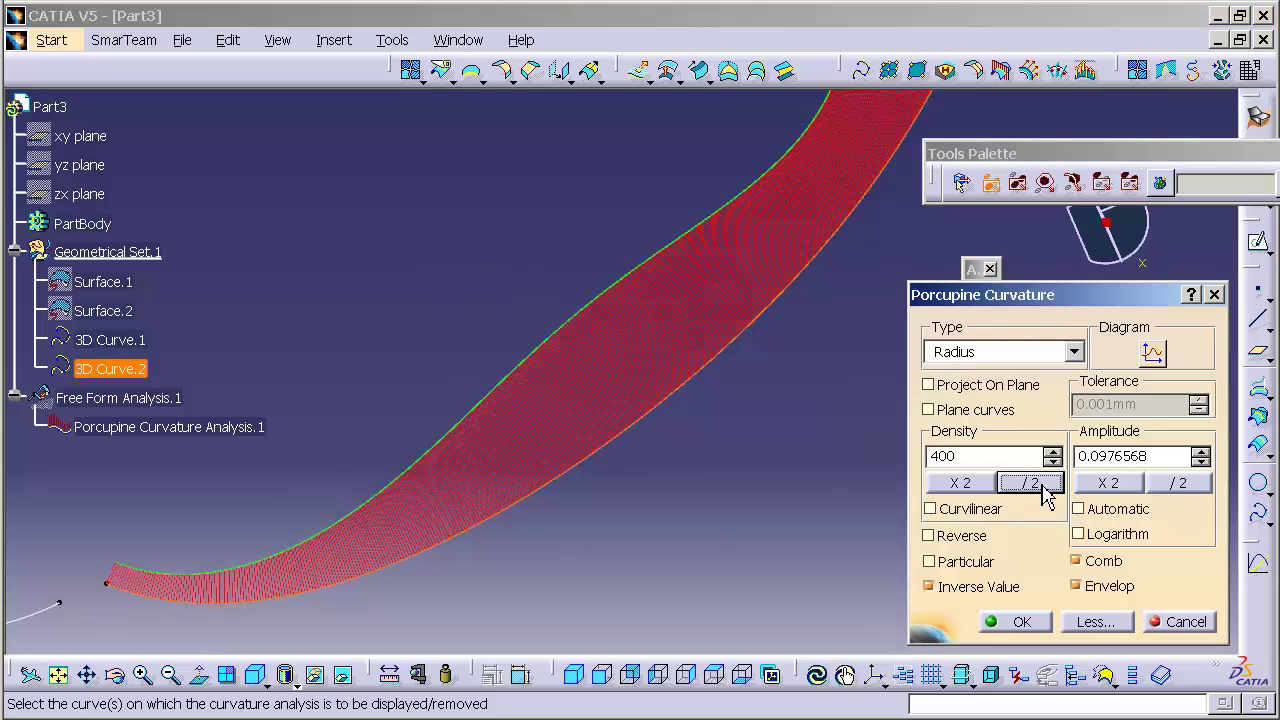
left_click(1042, 488)
left_click(1042, 488)
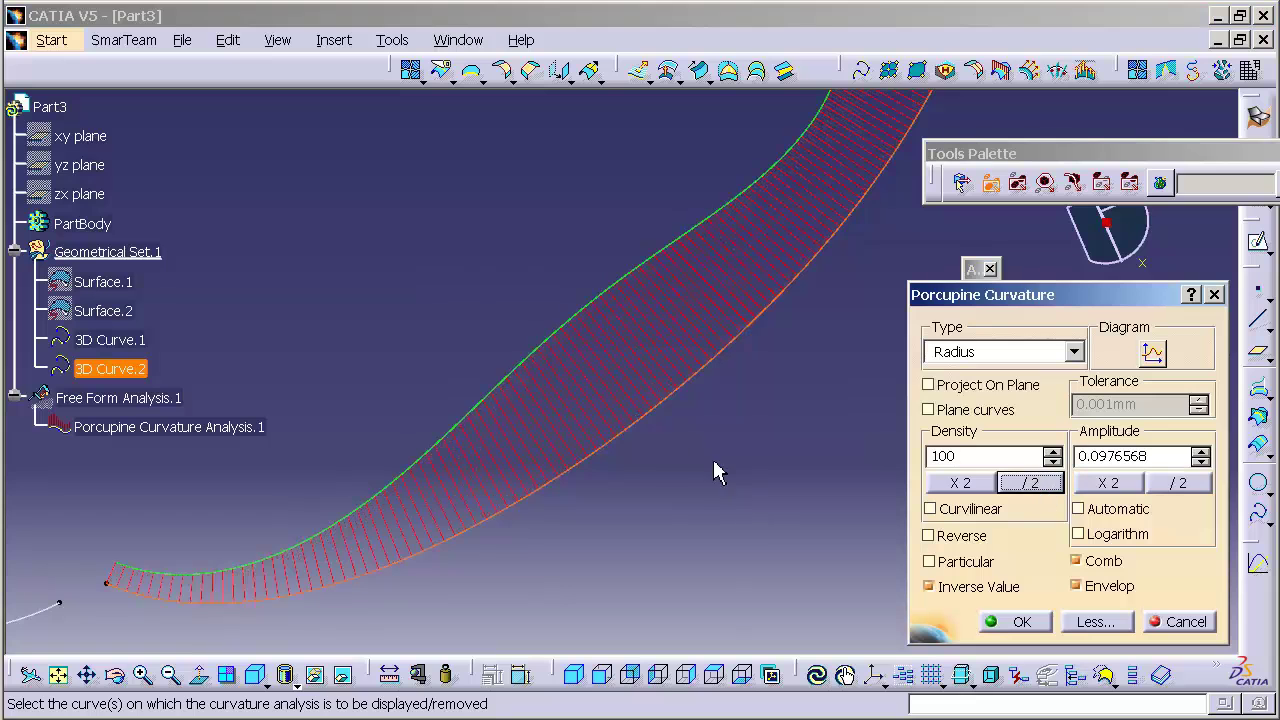
middle_click_drag(697, 451, 651, 454)
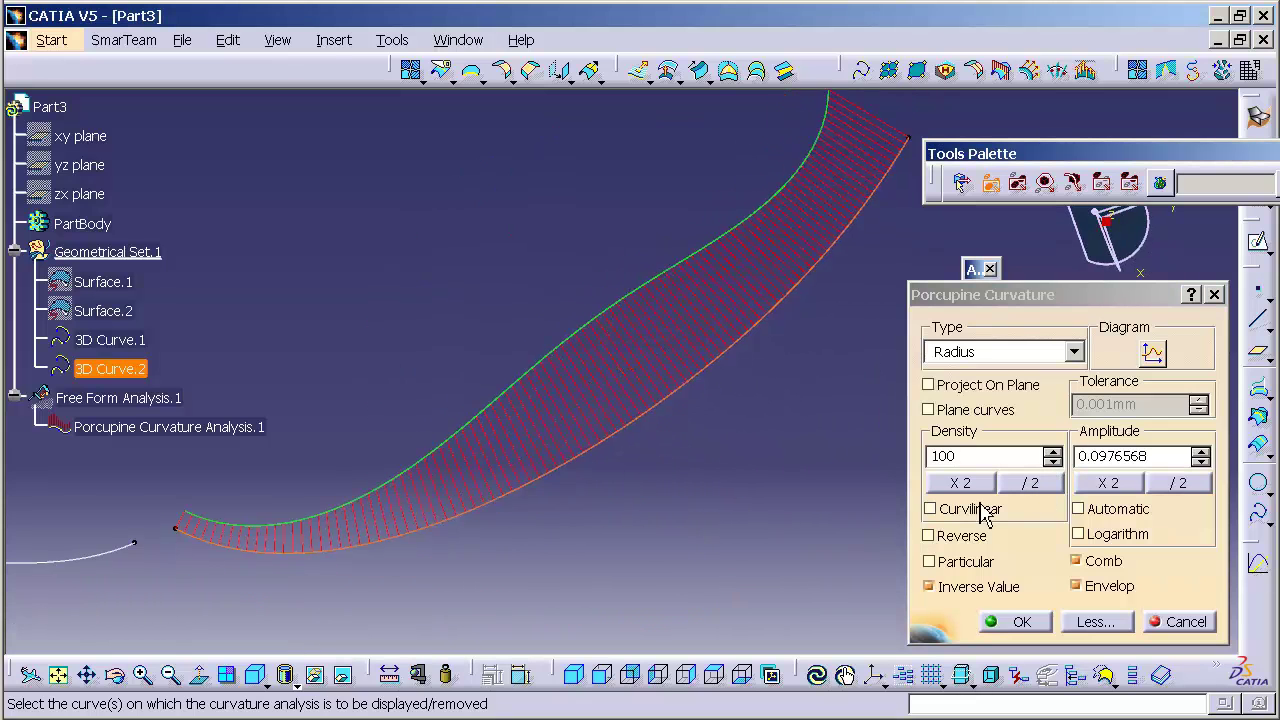
left_click(1030, 486)
left_click(1030, 486)
left_click(1033, 486)
left_click(1045, 488)
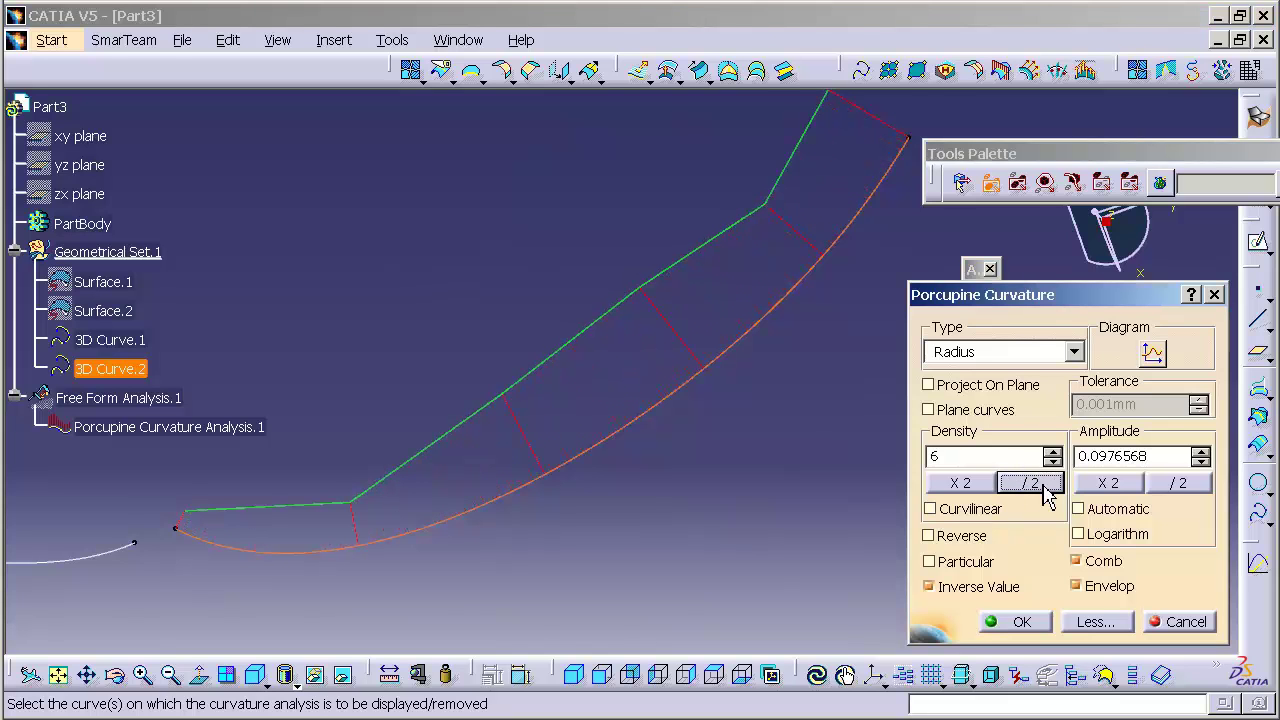
left_click(1045, 488)
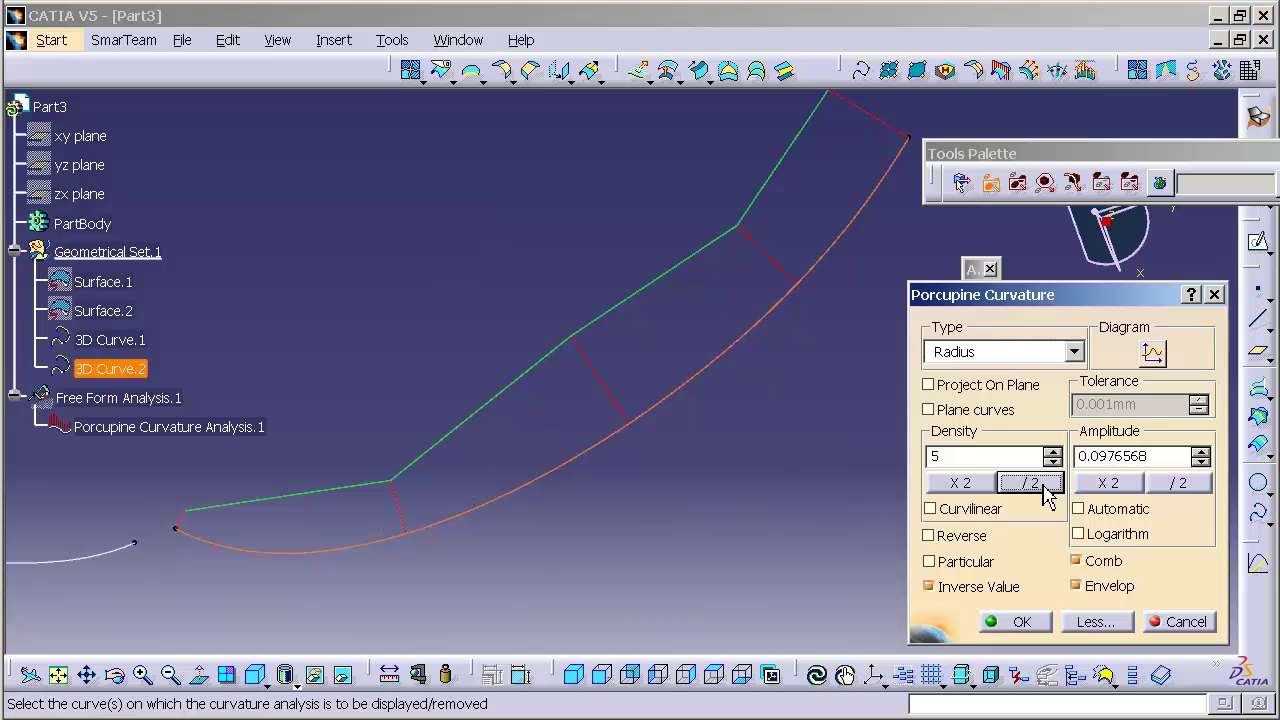
Double the density to 40, toggle the envelope off and on, then double to 80
left_click(960, 485)
left_click(960, 485)
left_click(960, 485)
mouse_move(826, 188)
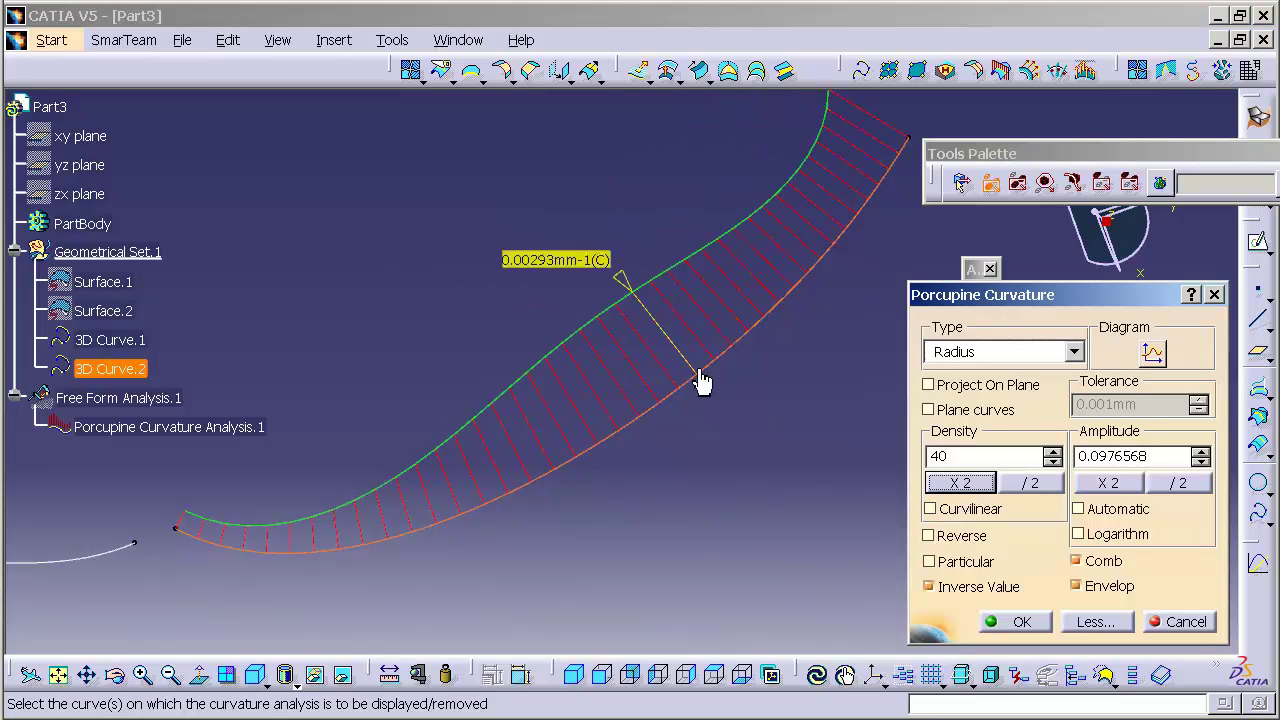
left_click(1112, 589)
left_click(1112, 589)
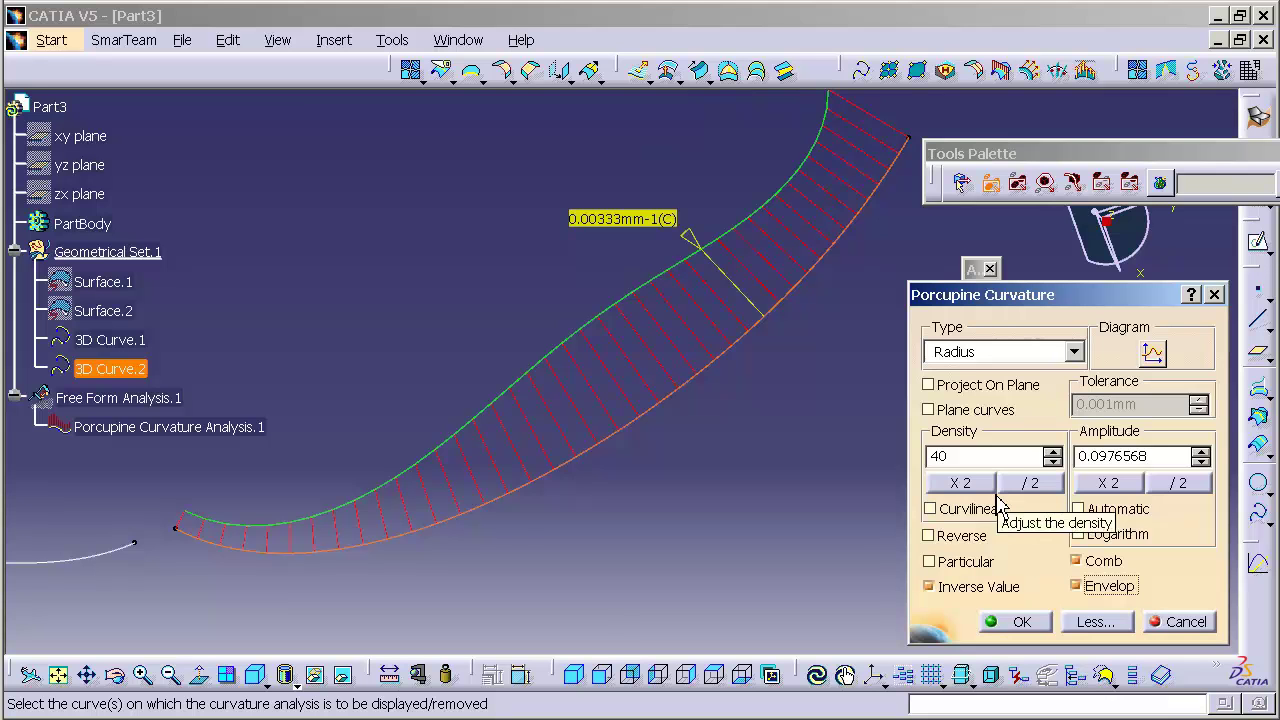
left_click(962, 483)
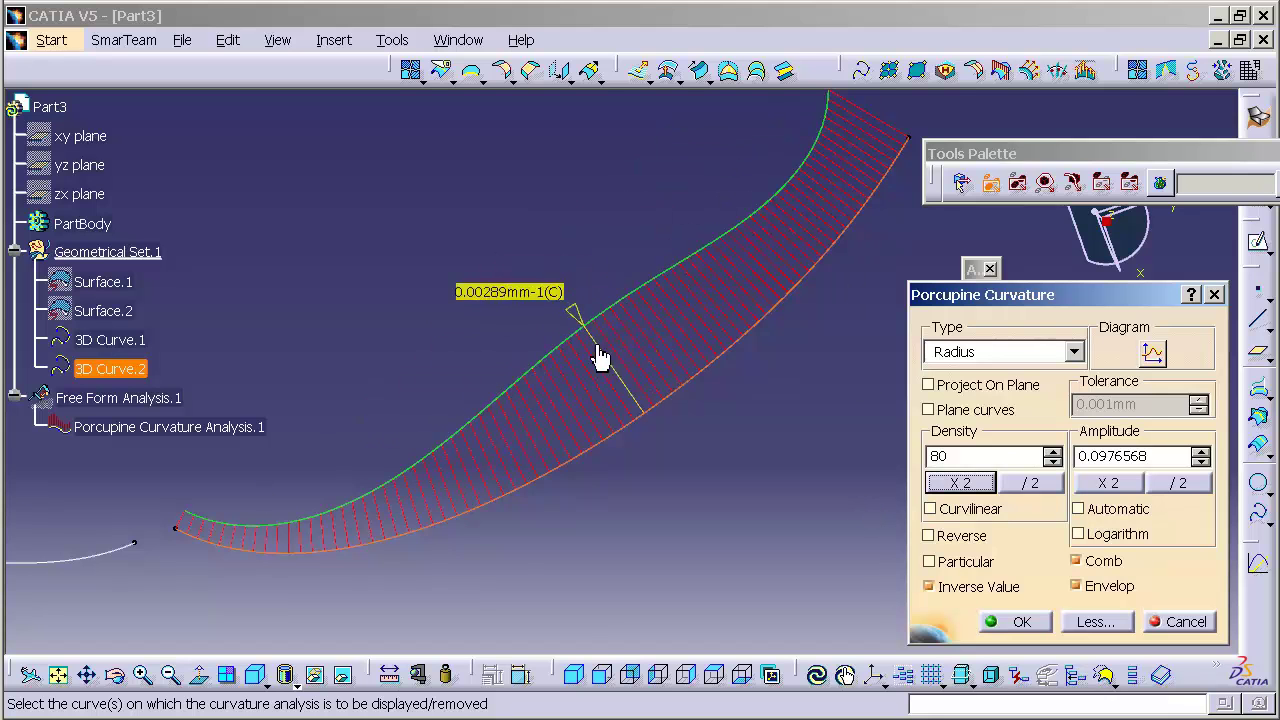
Switch the comb type to Curvature and double its amplitude repeatedly up to 3200.04
left_click(978, 360)
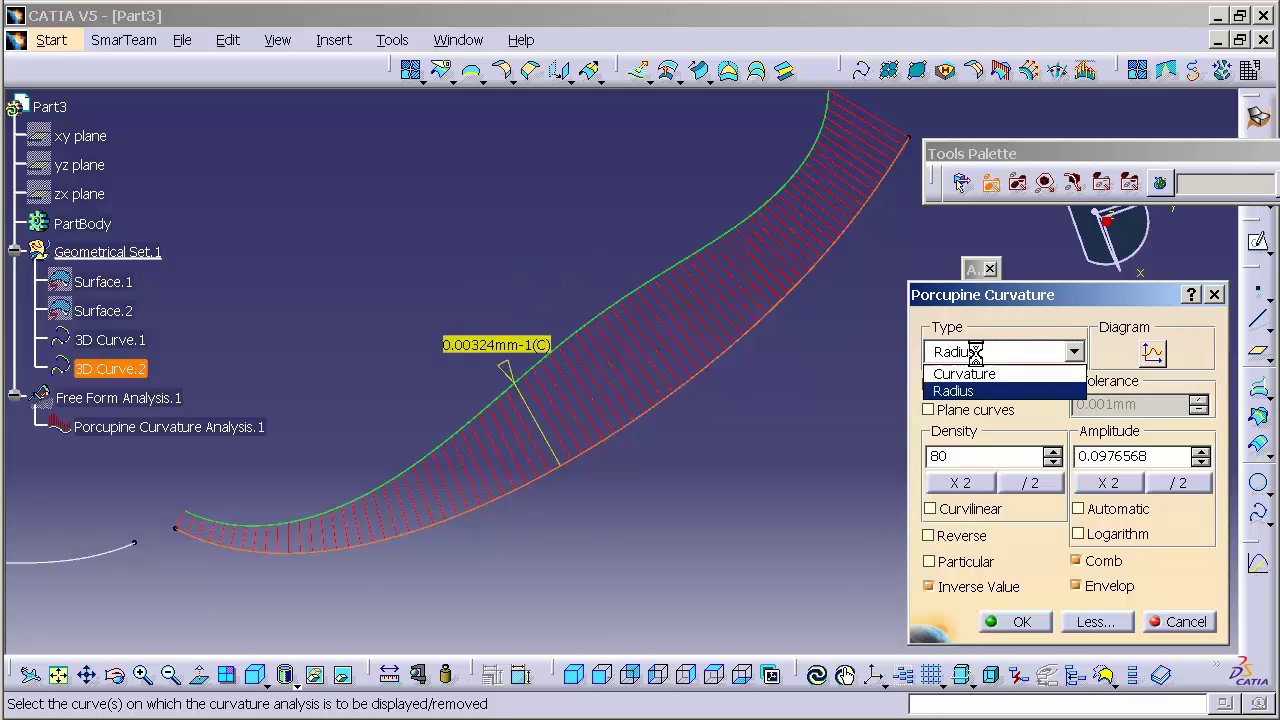
left_click(986, 380)
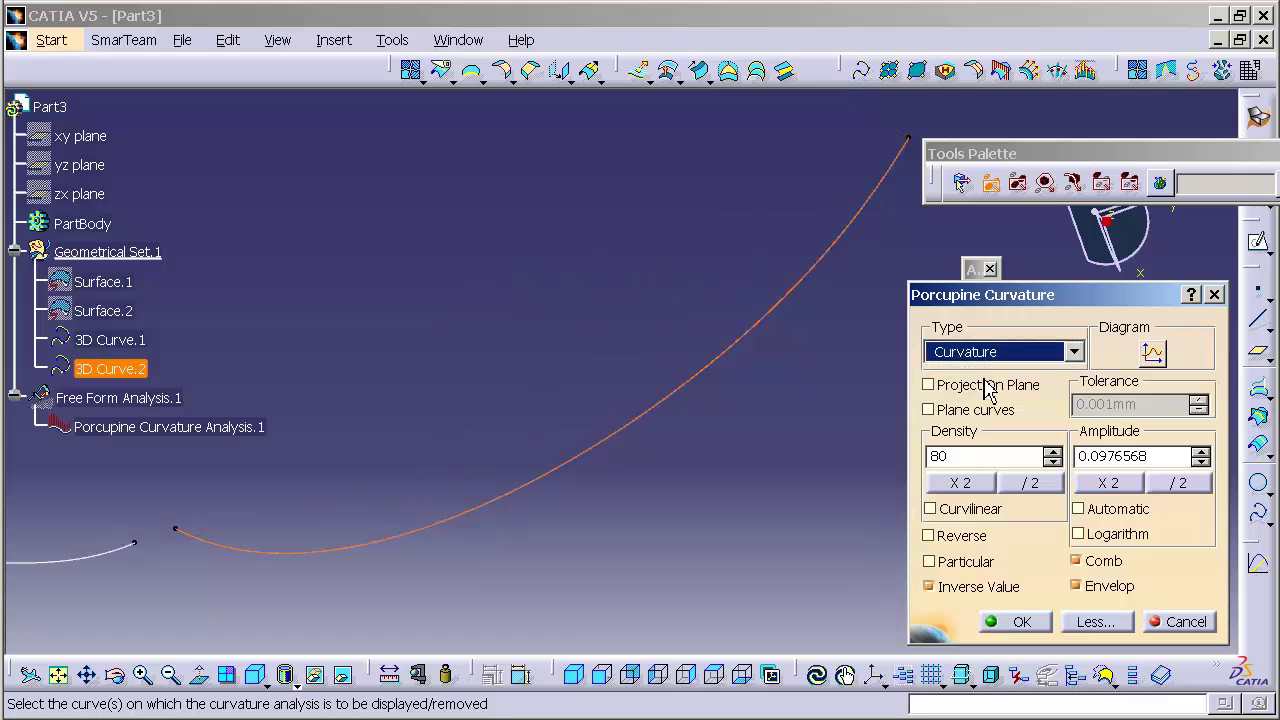
left_click(1117, 487)
left_click(1117, 487)
left_click(1117, 487)
left_click(1117, 487)
left_click(1117, 487)
left_click(1117, 487)
left_click(1117, 487)
left_click(1117, 487)
left_click(1117, 487)
left_click(1117, 487)
left_click(1117, 487)
left_click(1117, 487)
left_click(1117, 487)
left_click(1117, 487)
left_click(1117, 487)
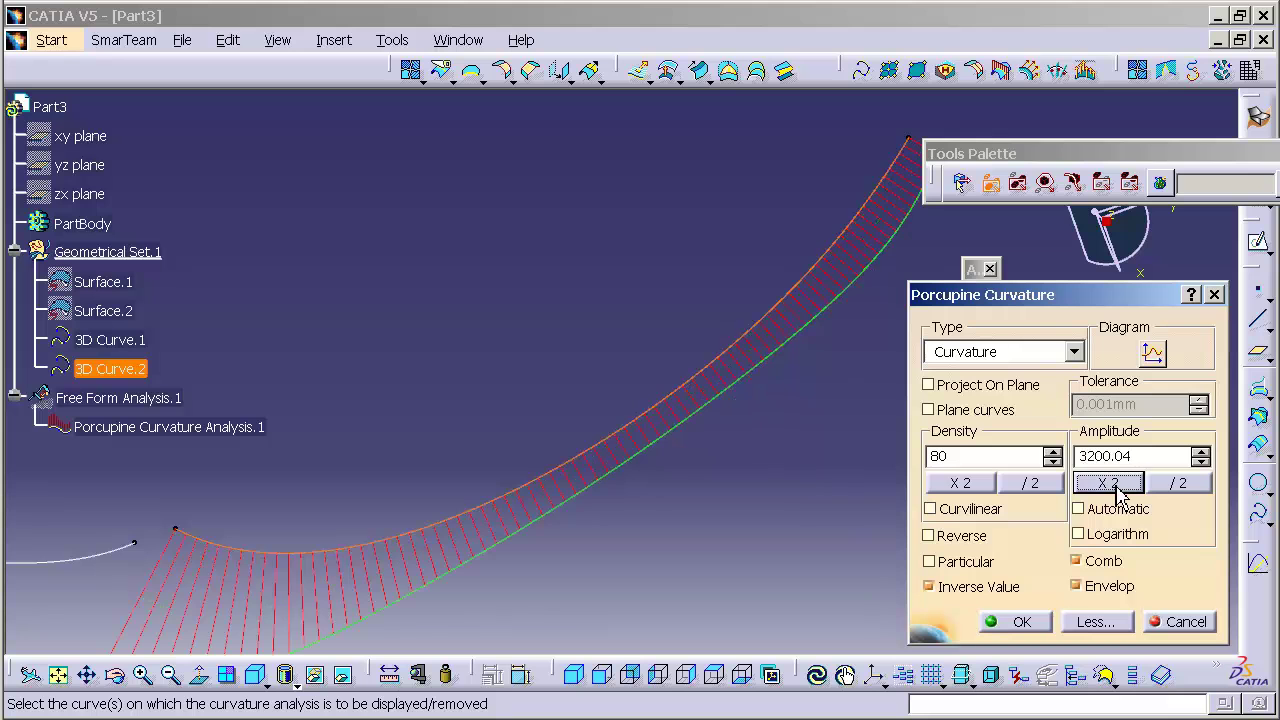
middle_click_drag(583, 458, 545, 438)
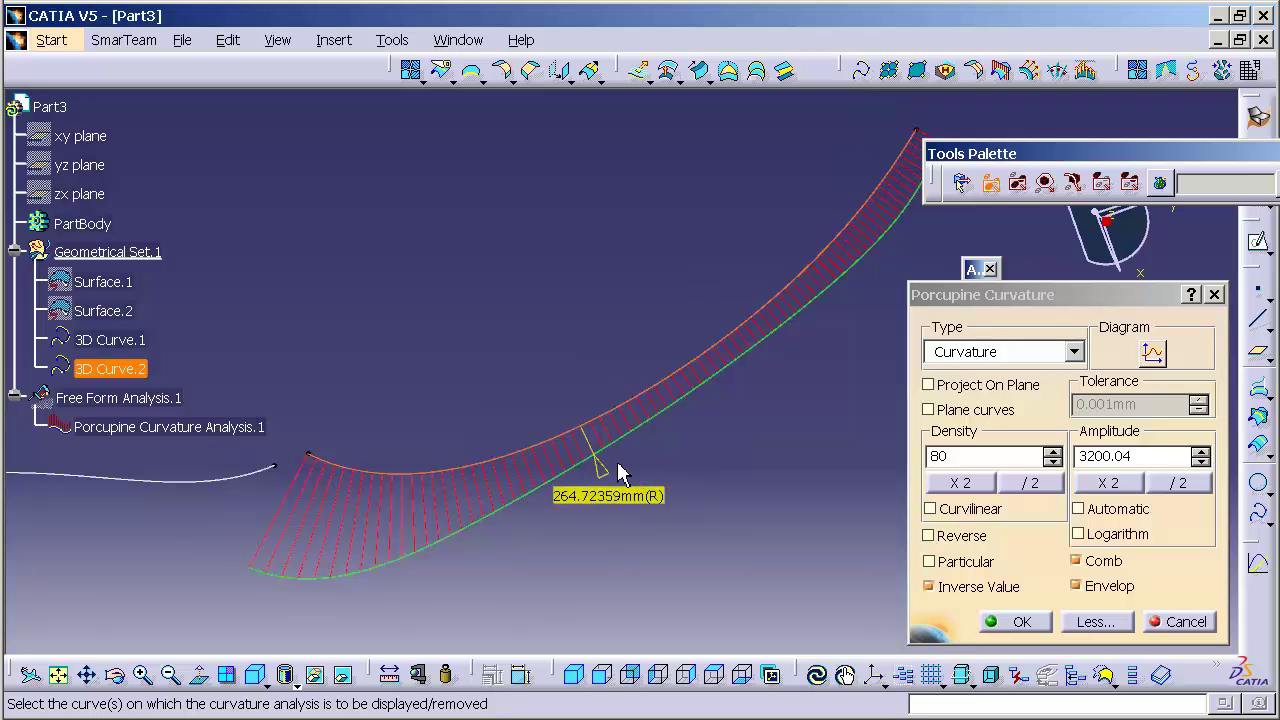
middle_click_drag(462, 478, 486, 523)
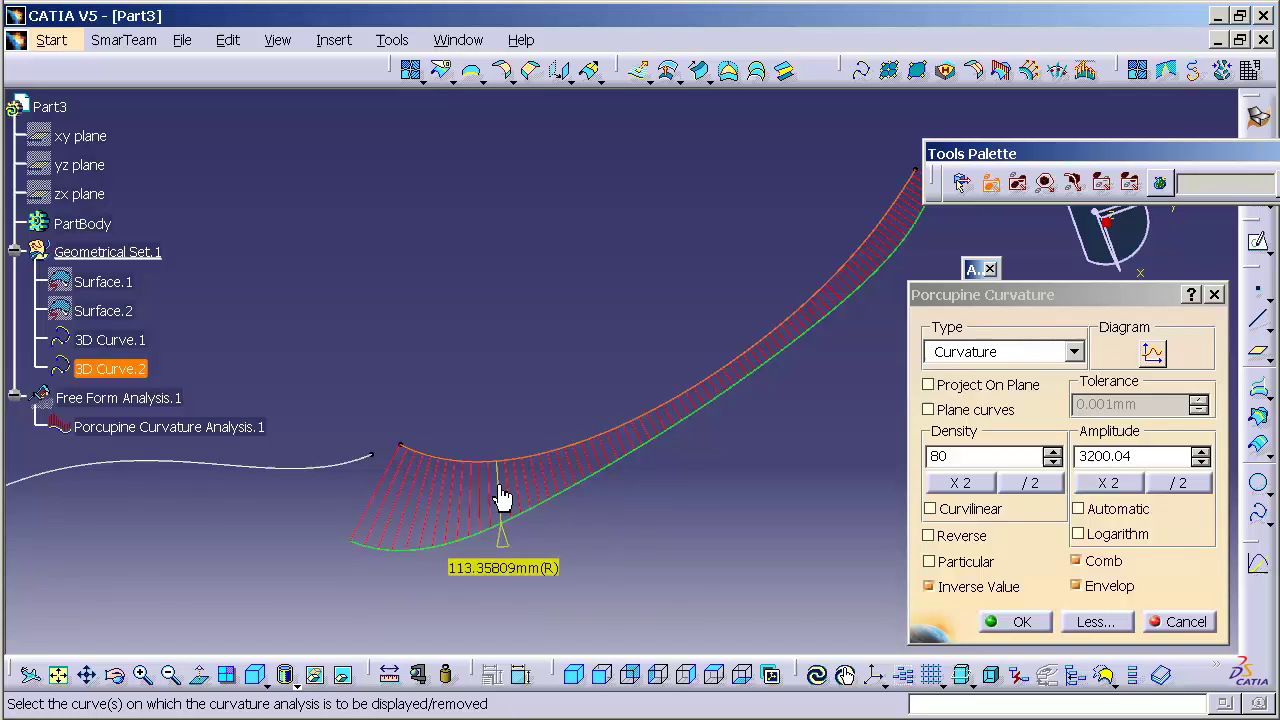
Switch the comb type back to Radius and halve its amplitude down to 0.0976575
left_click(1000, 352)
left_click(990, 391)
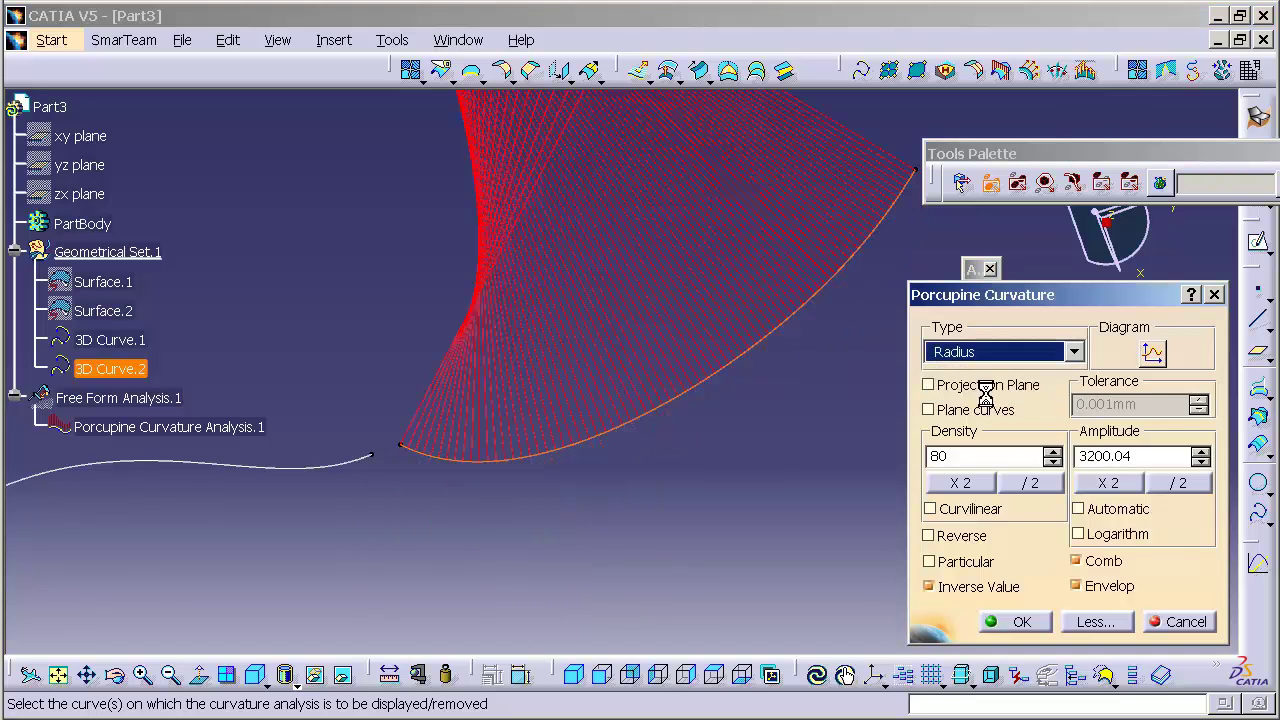
left_click(1180, 483)
left_click(1180, 483)
left_click(1180, 483)
left_click(1188, 484)
left_click(1188, 484)
left_click(1188, 484)
left_click(1188, 484)
left_click(1190, 485)
left_click(1192, 486)
left_click(1192, 487)
left_click(1192, 487)
left_click(1192, 487)
left_click(1192, 487)
left_click(1192, 487)
left_click(1180, 483)
mouse_move(663, 371)
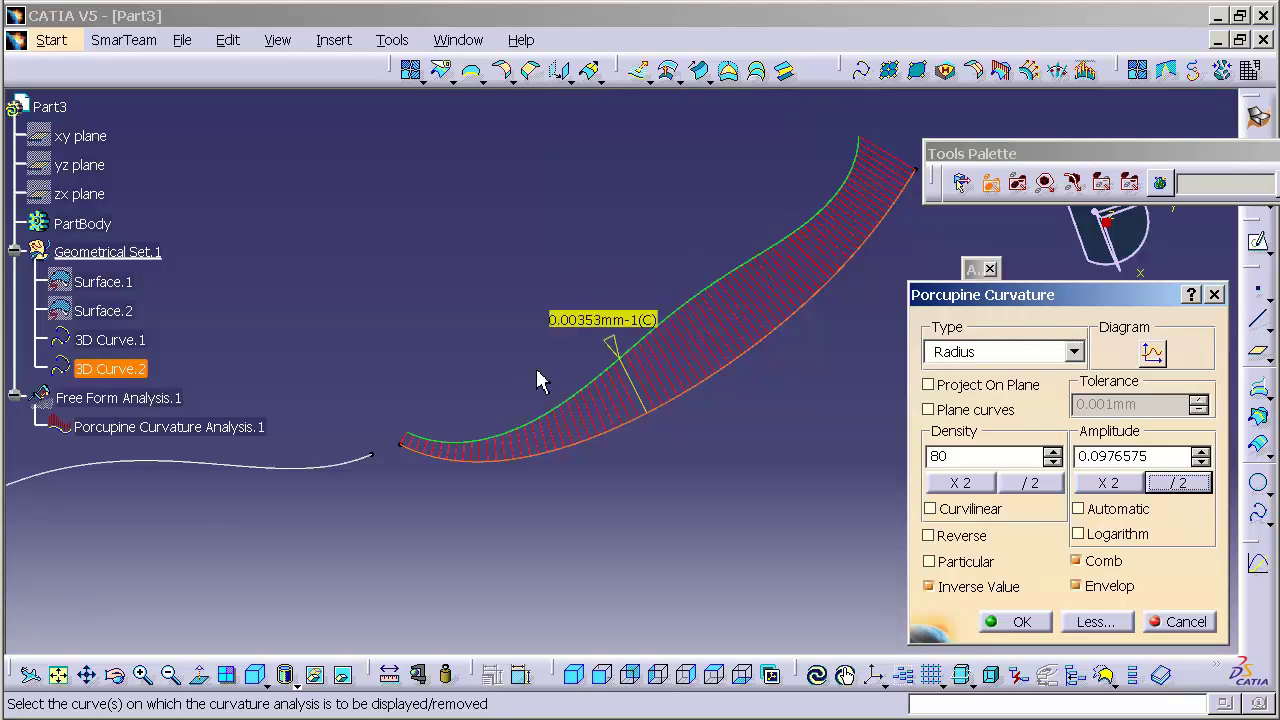
Add a curvature comb to 3D Curve.1 and frame both combed curves in view
left_click(342, 470)
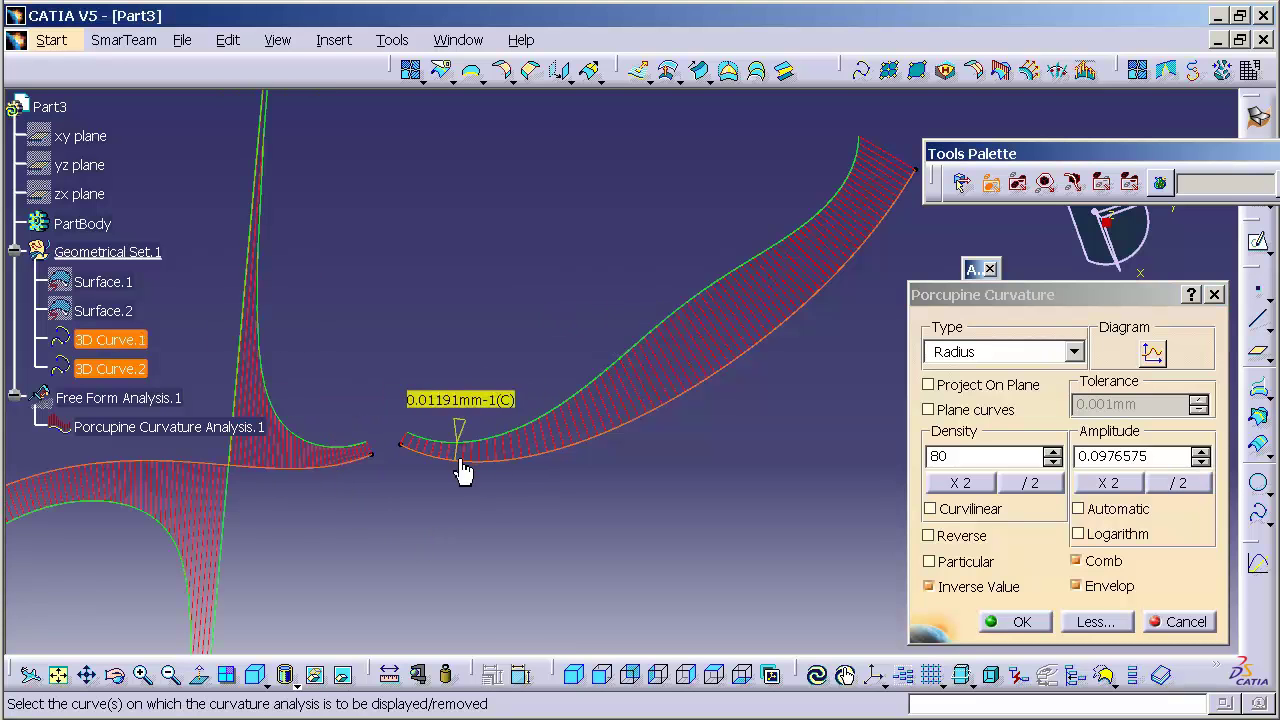
middle_click_drag(329, 457, 444, 464)
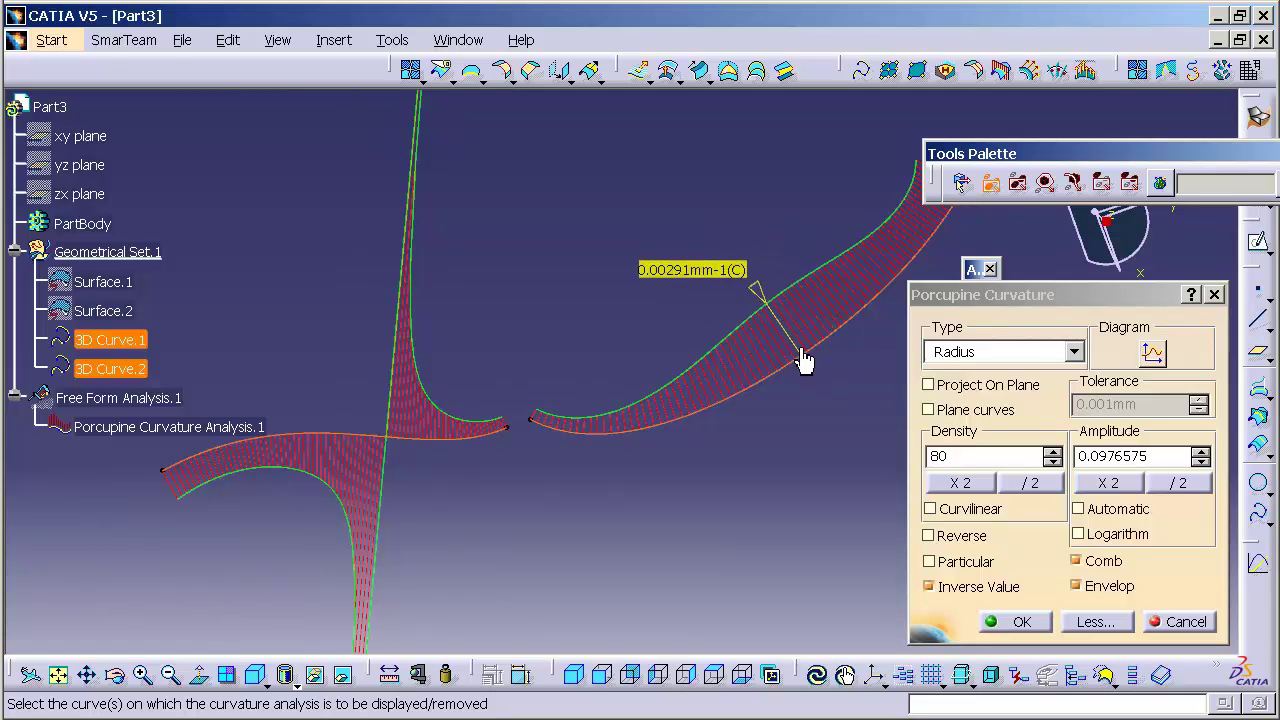
middle_click_drag(737, 406, 560, 440)
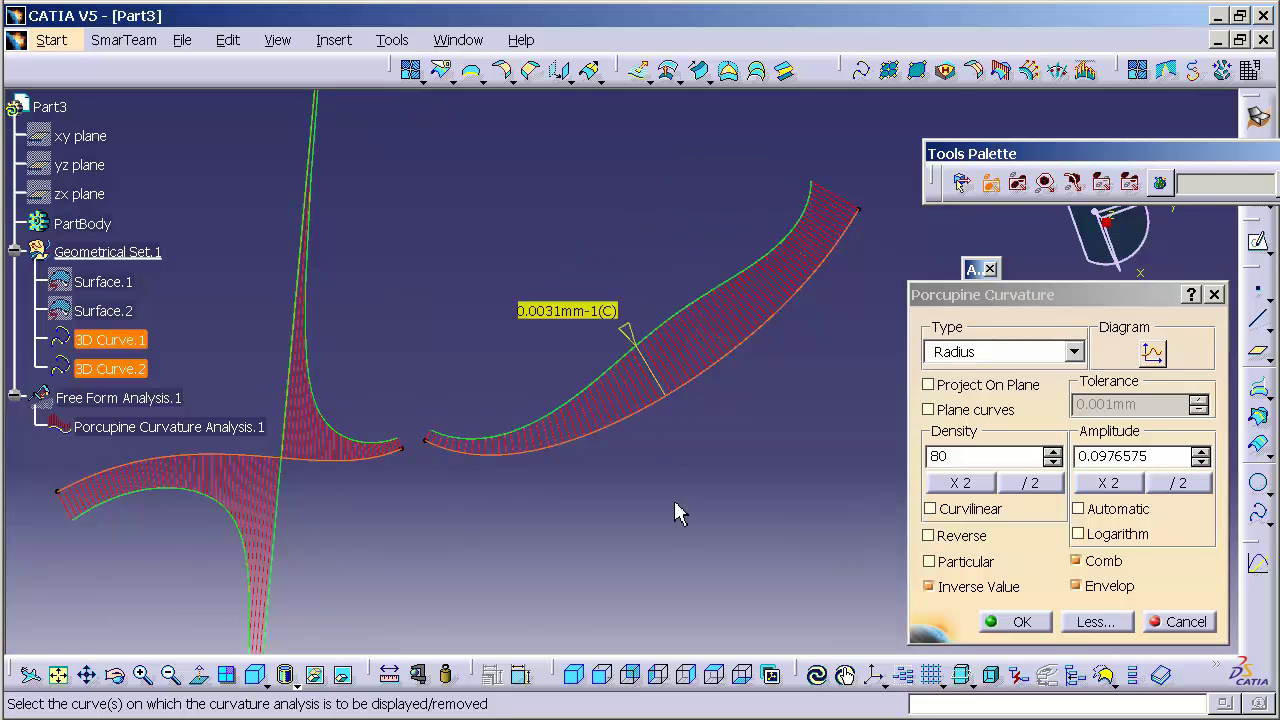
middle_click_drag(651, 560, 600, 506)
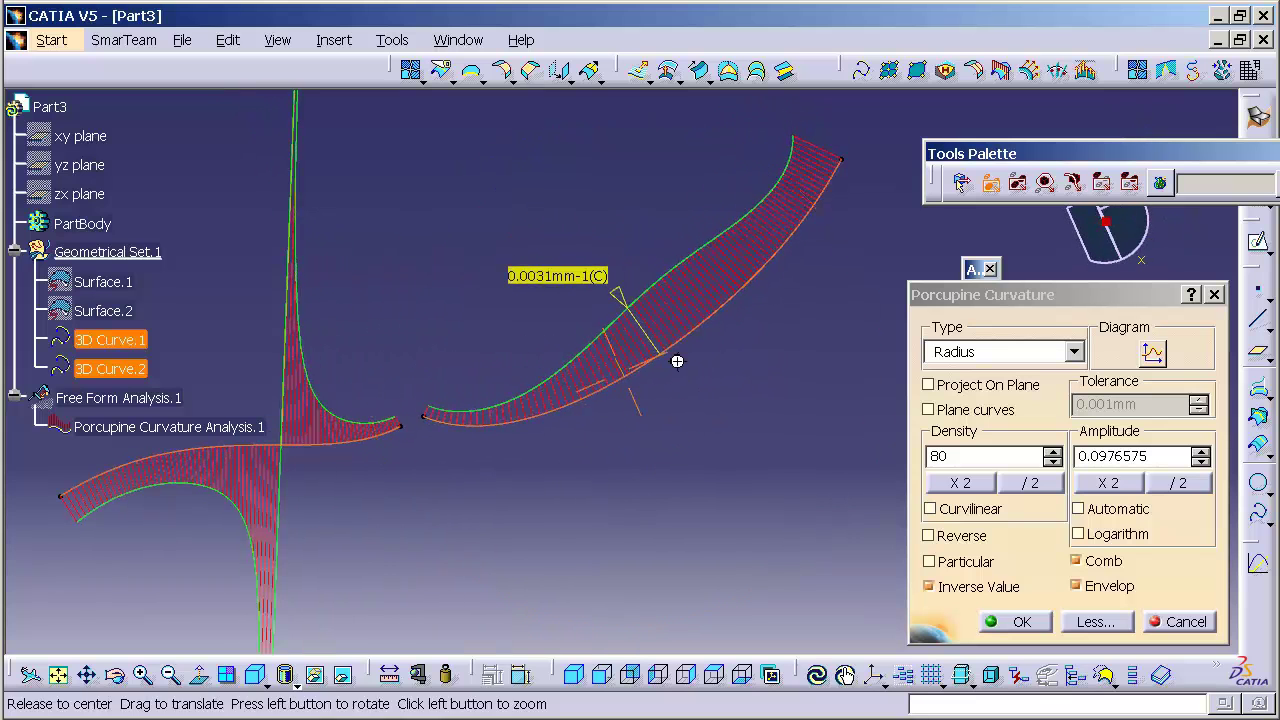
middle_click_drag(678, 370, 720, 354)
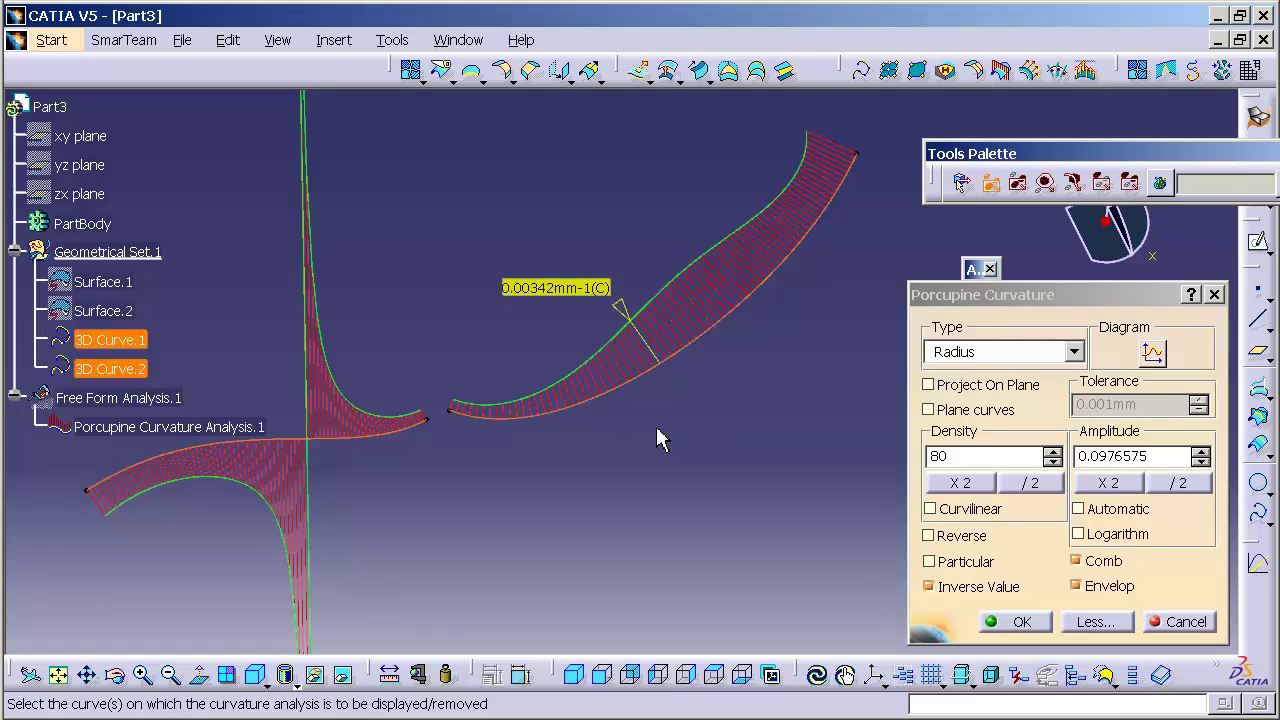
Open the radius diagram, slide its probe line toward the radius peak, then close it
left_click(1152, 352)
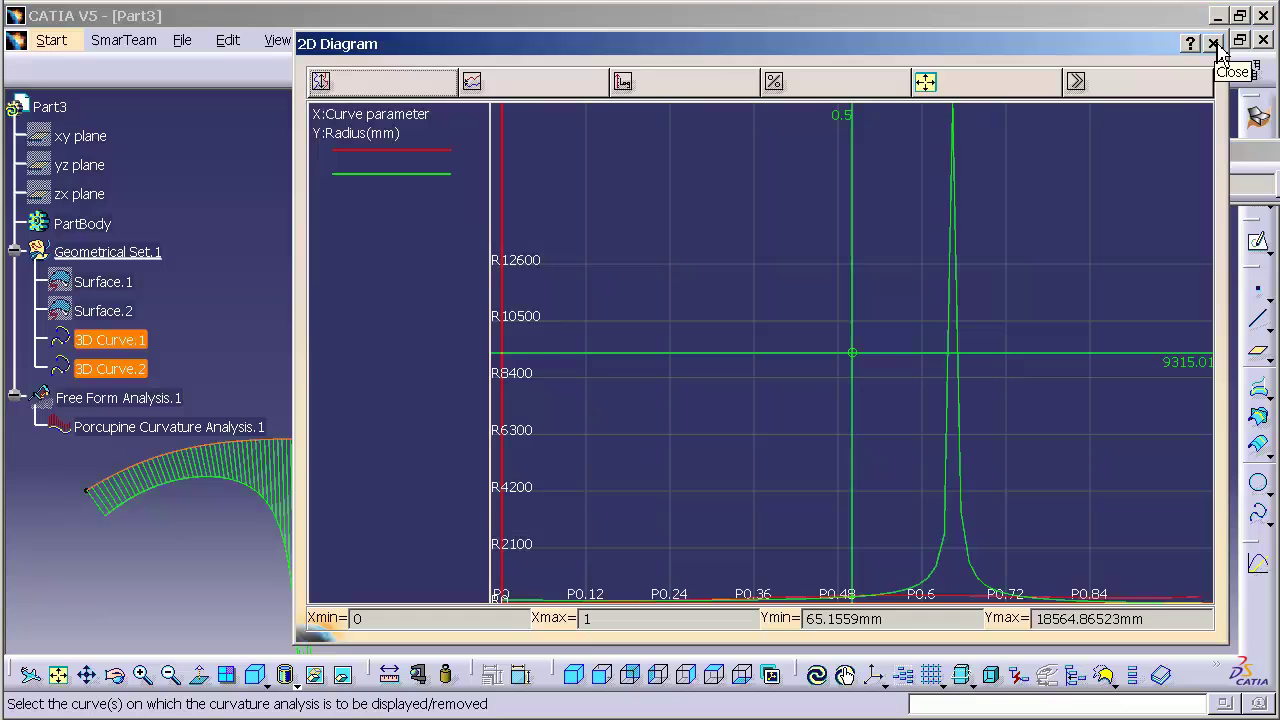
left_click_drag(858, 358, 954, 438)
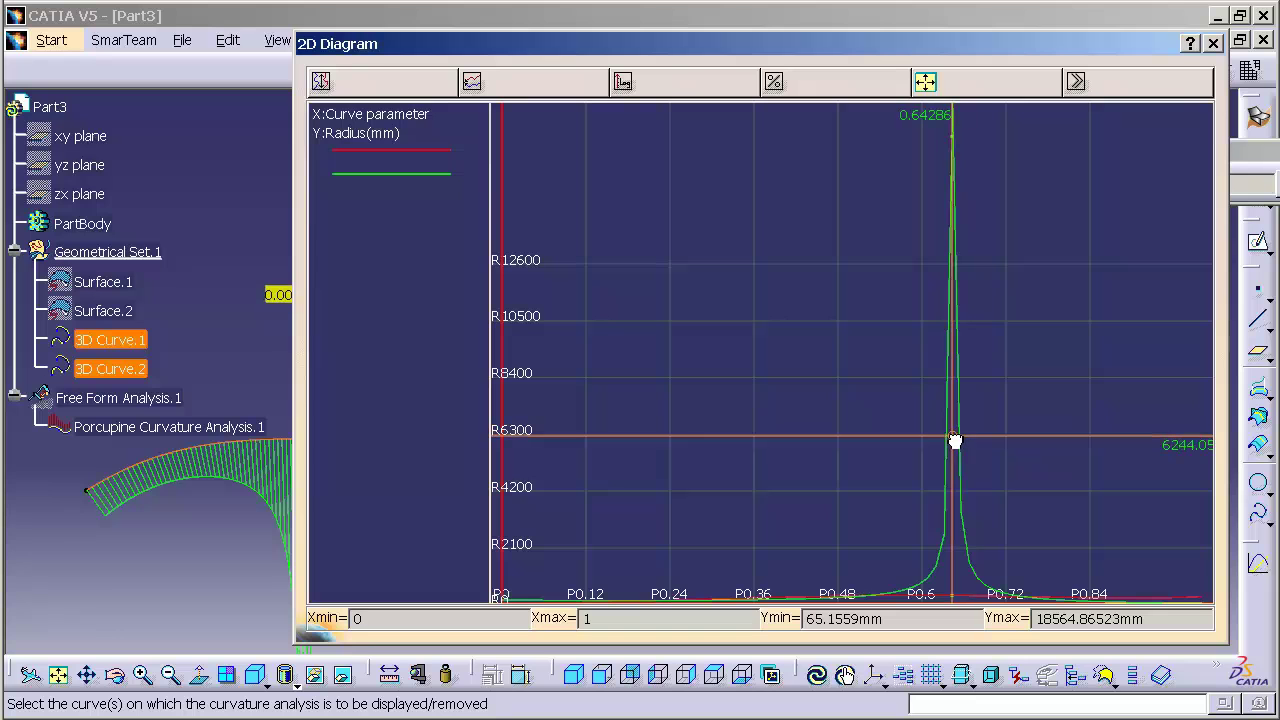
left_click(1213, 44)
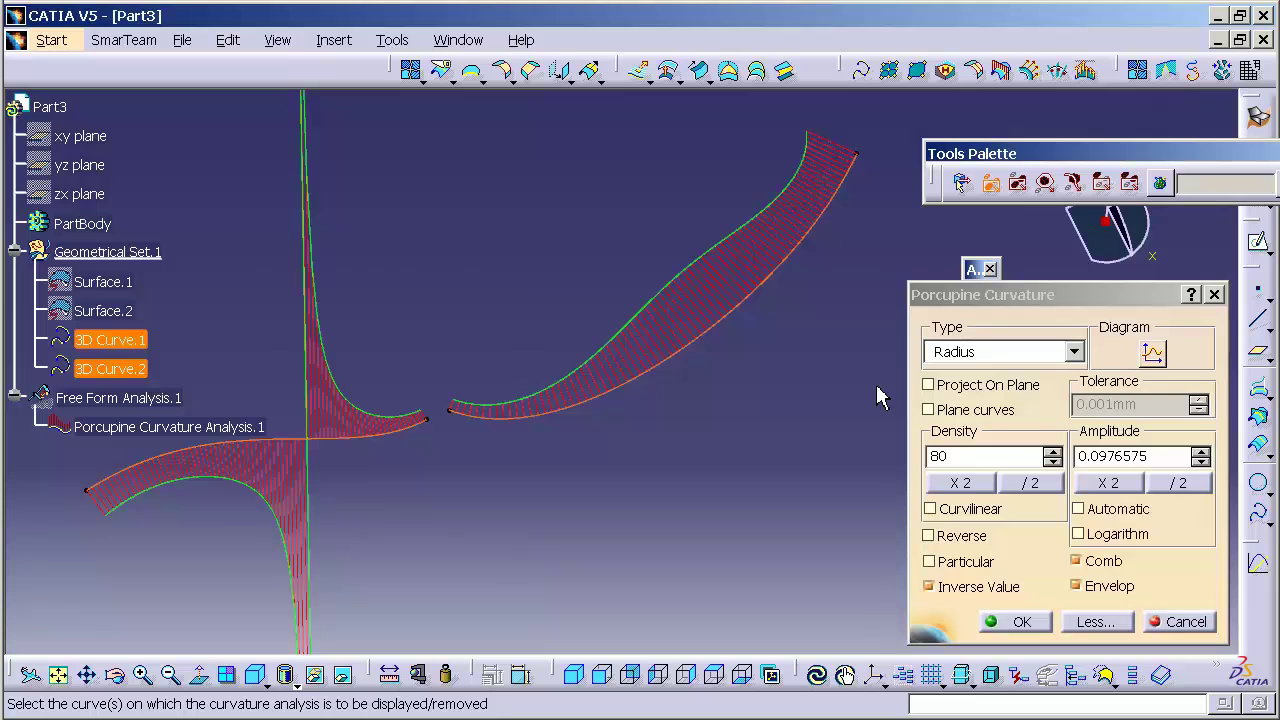
Turn on Automatic and Logarithm amplitude scaling for both combs at density 80
left_click(1112, 511)
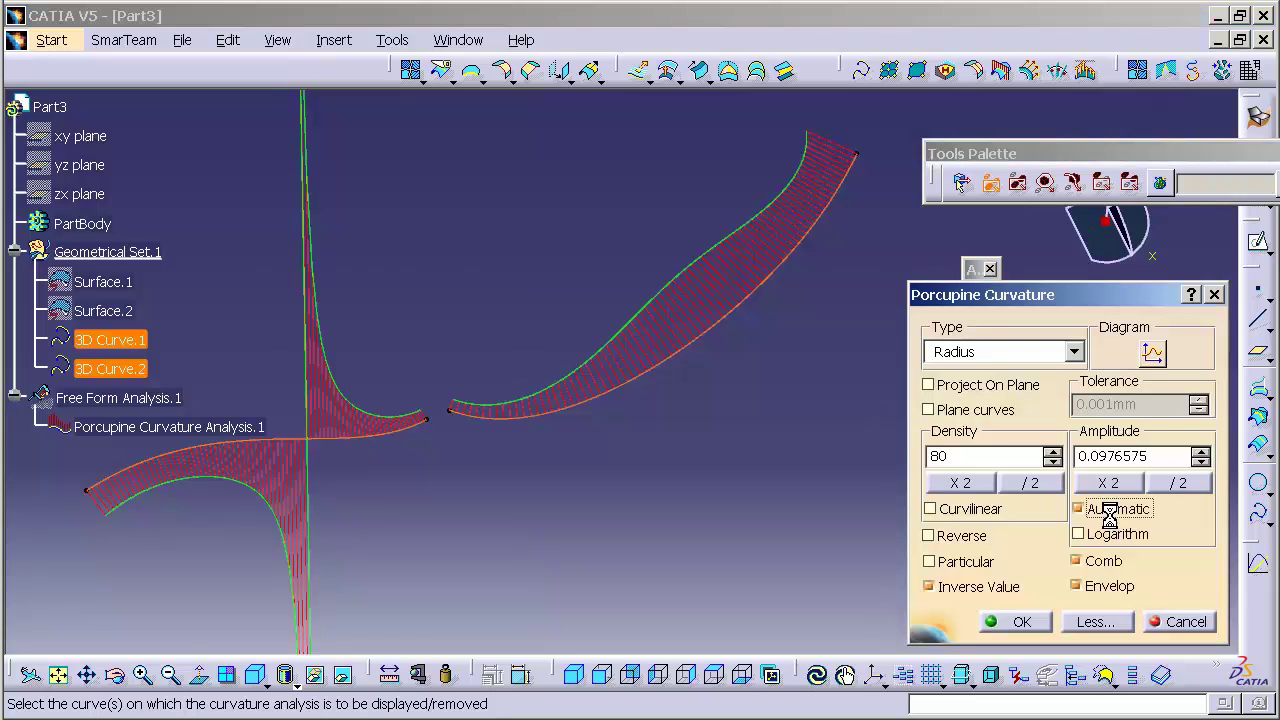
middle_click_drag(520, 486, 343, 429)
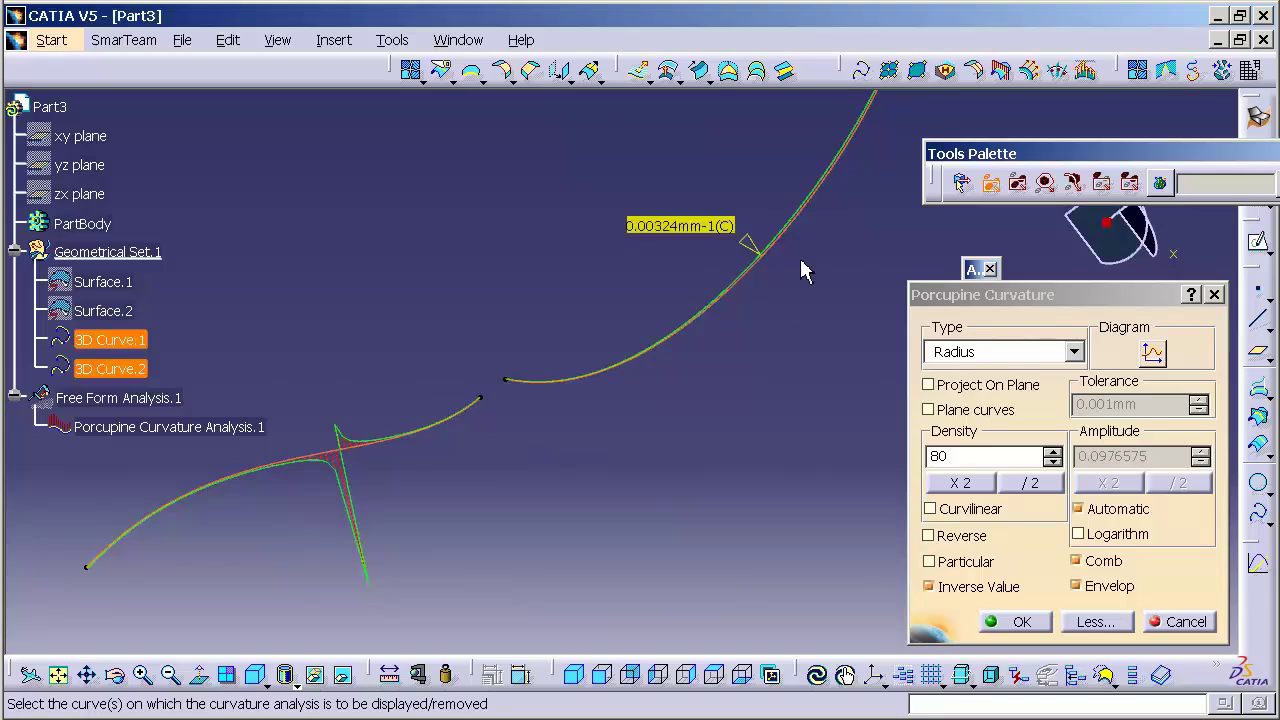
left_click(1120, 535)
middle_click_drag(634, 379, 643, 327)
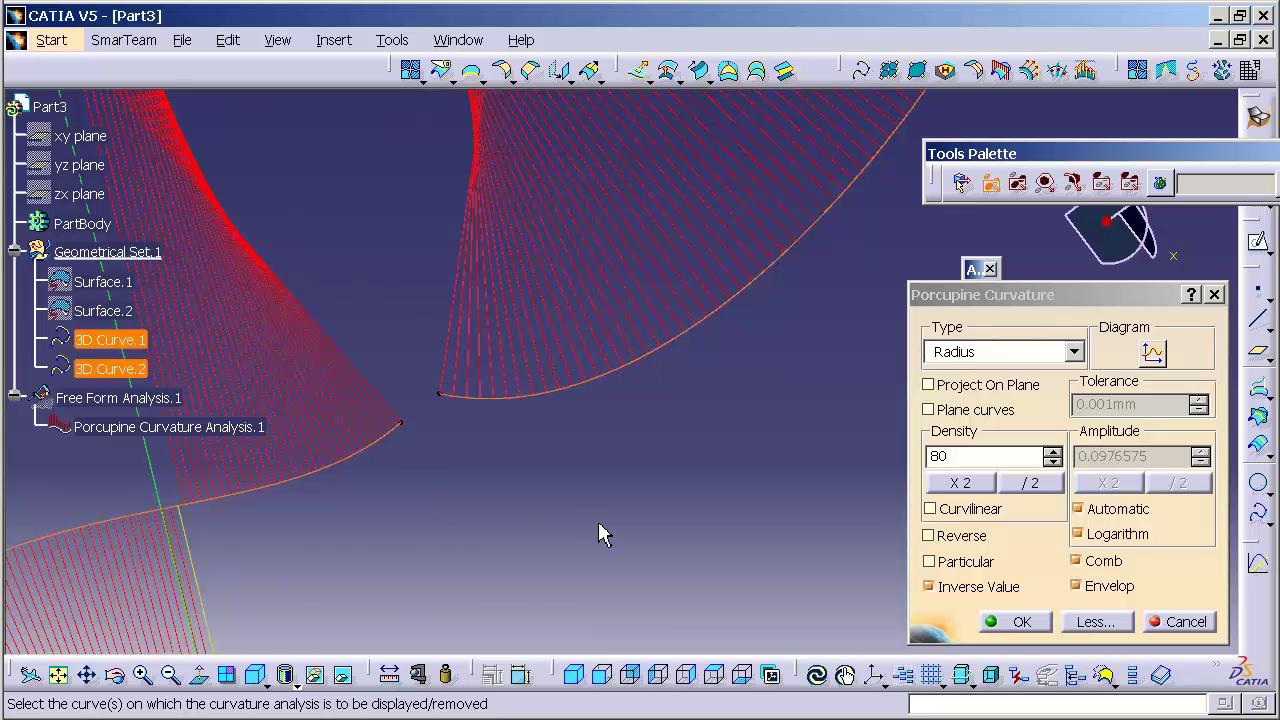
Turn off Automatic comb sizing and toggle Logarithm scaling off and back on
left_click(1078, 509)
middle_click_drag(669, 406, 783, 531)
left_click(1112, 545)
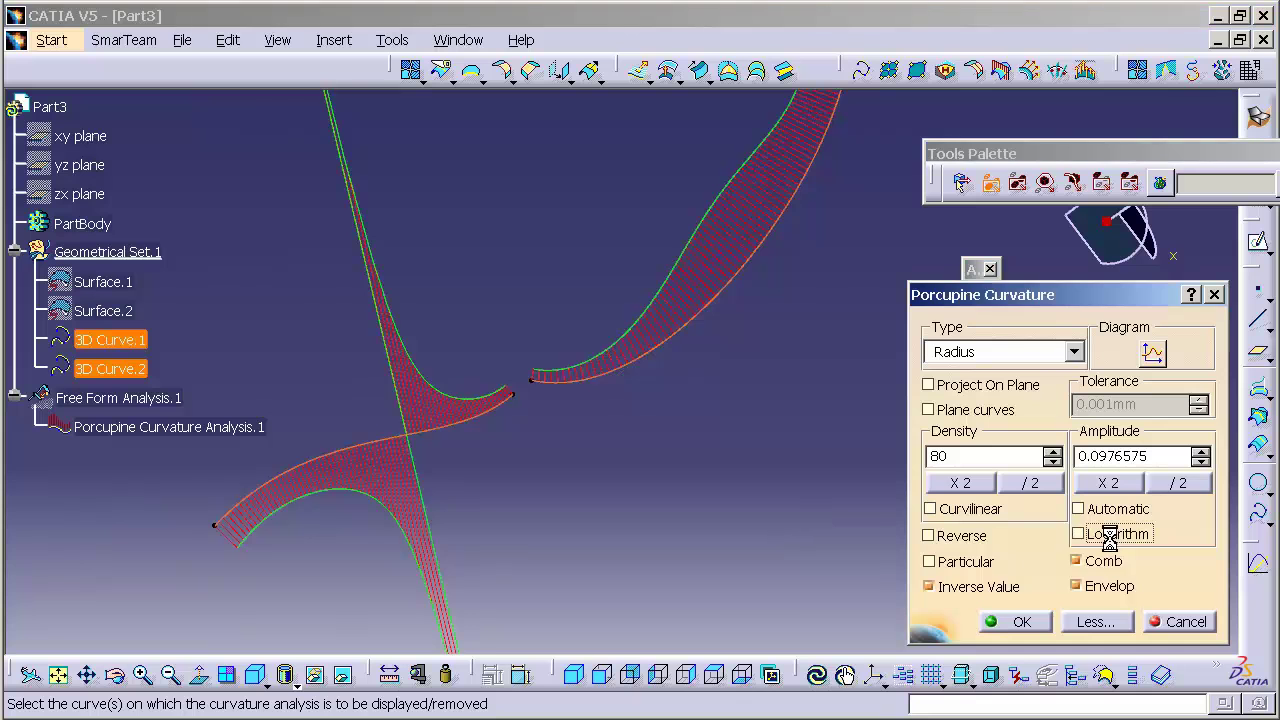
left_click(1112, 545)
middle_click_drag(669, 474, 677, 491)
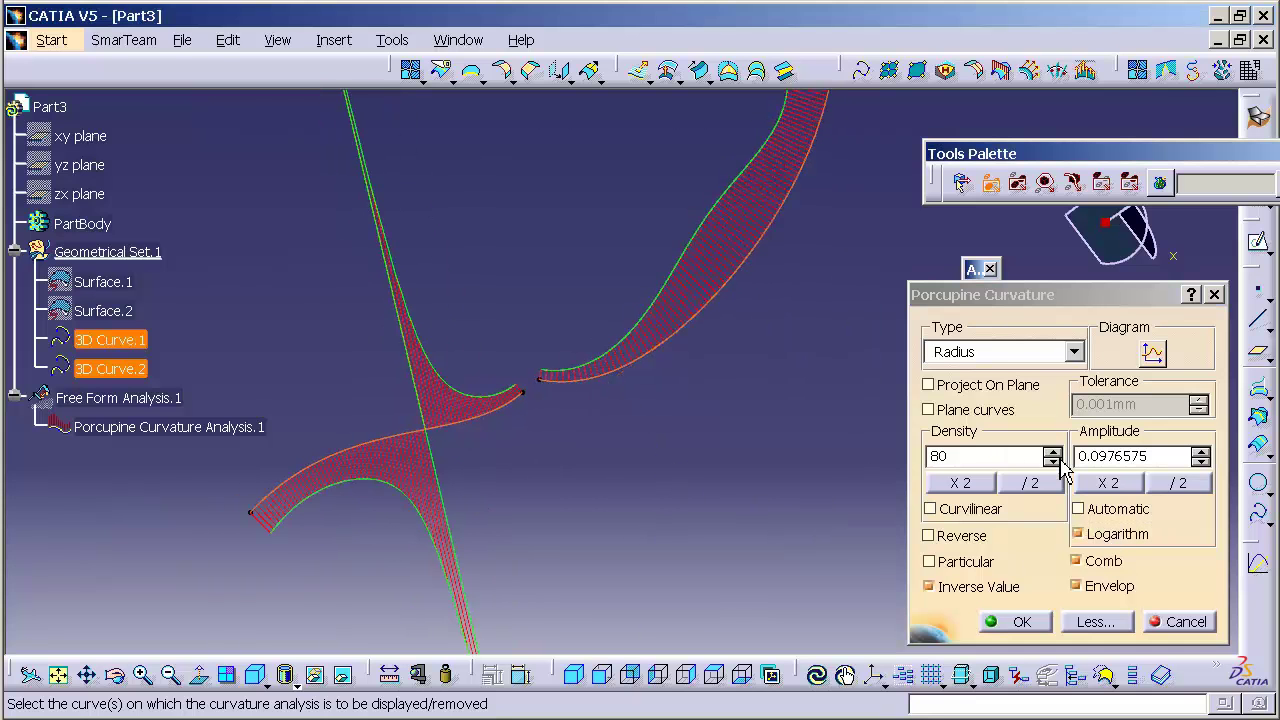
Double the amplitude to 0.195315, turn off Logarithm, and enable Curvilinear quill spacing
left_click(1110, 483)
middle_click_drag(811, 528, 714, 523)
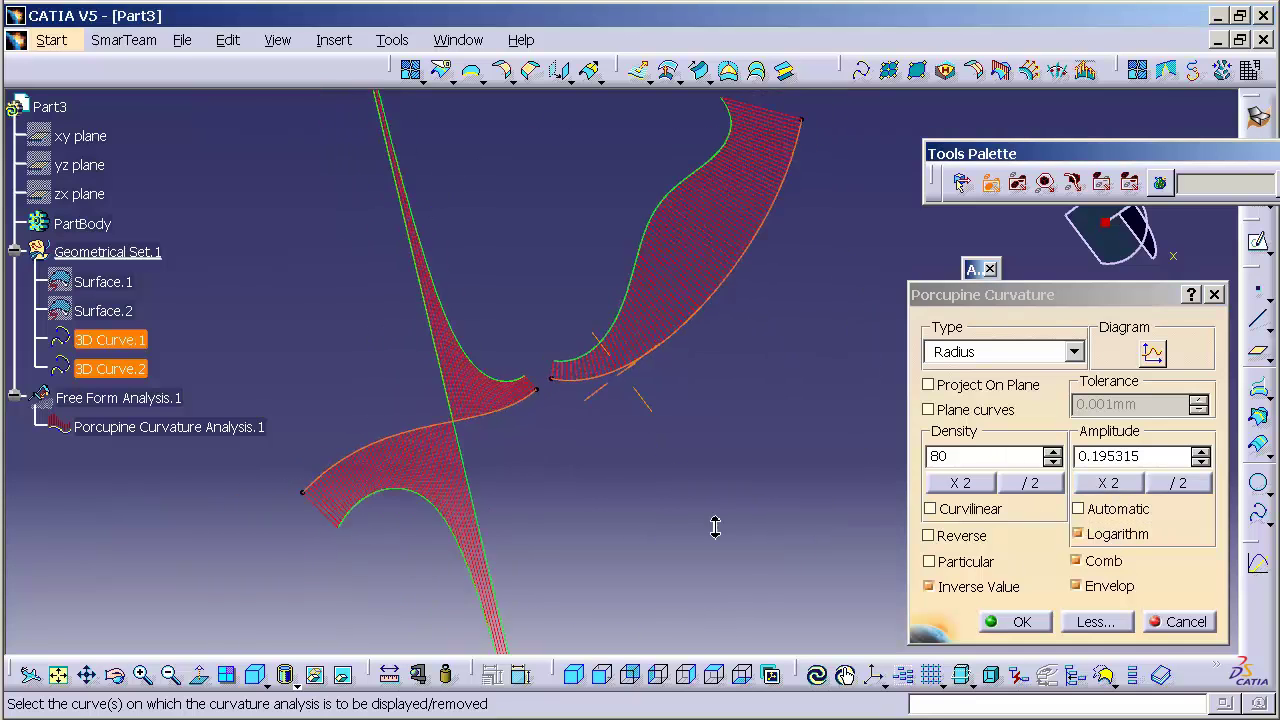
left_click(1087, 545)
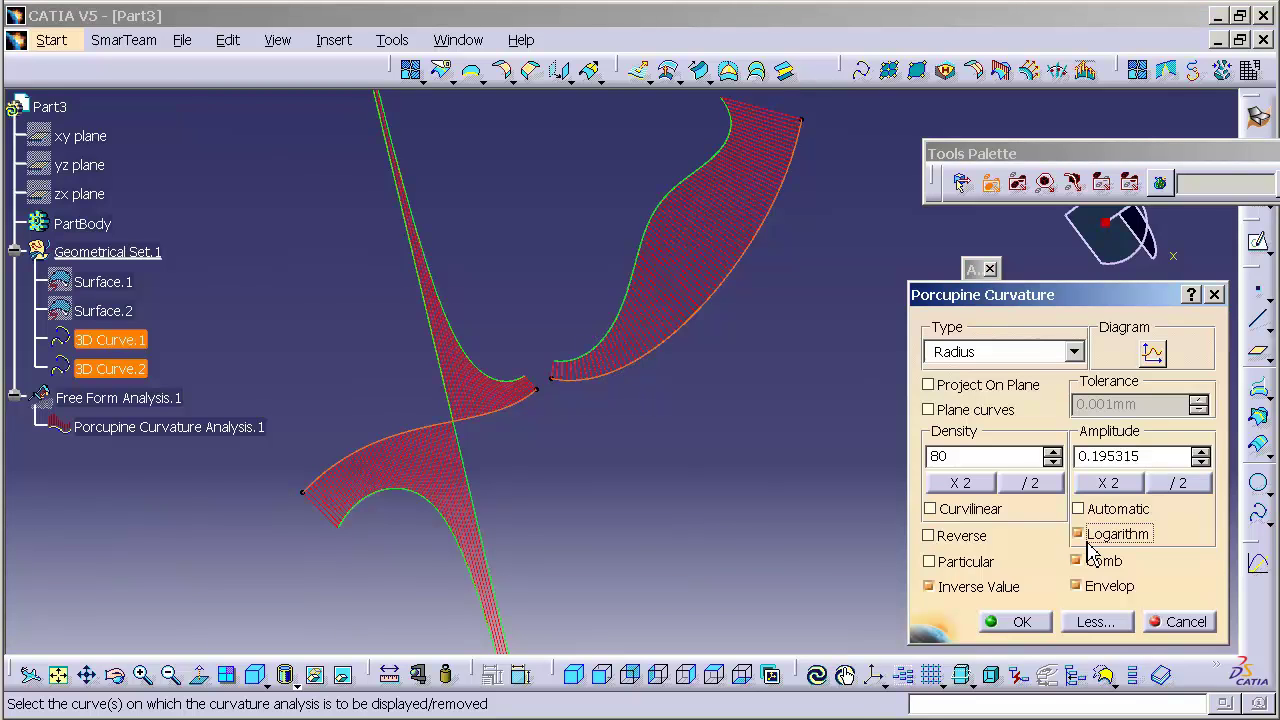
left_click(1088, 543)
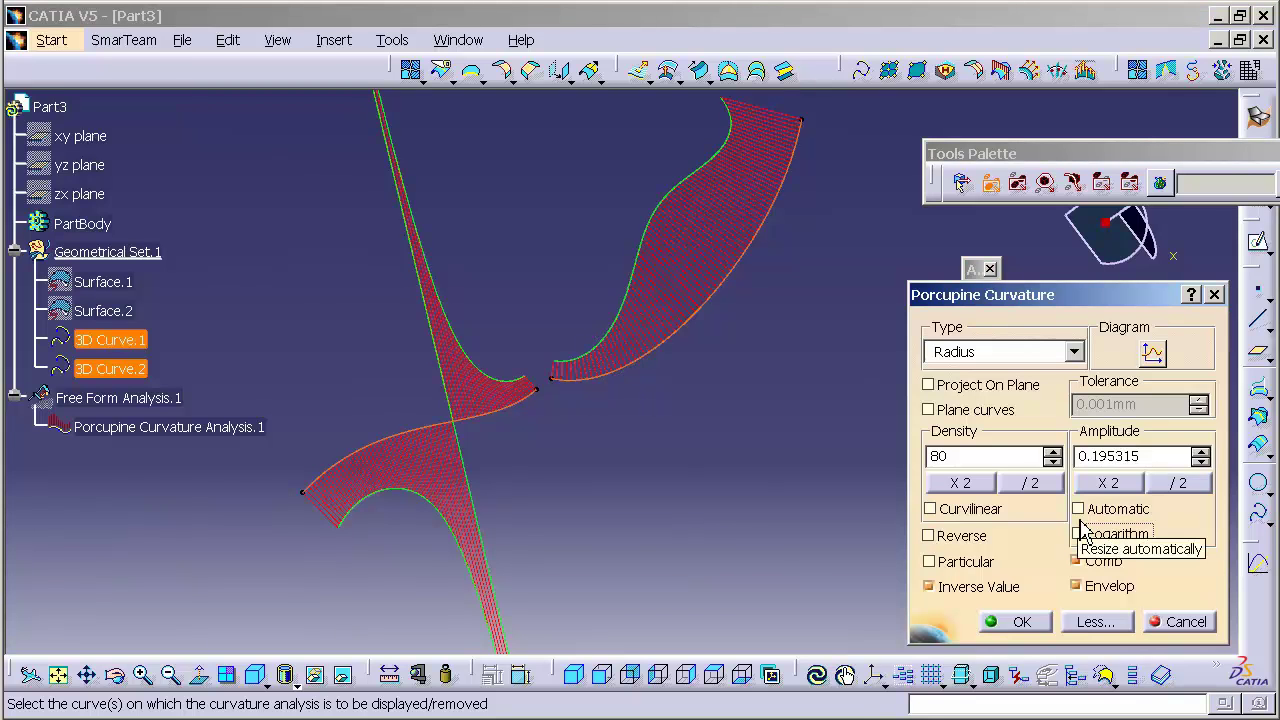
left_click(964, 511)
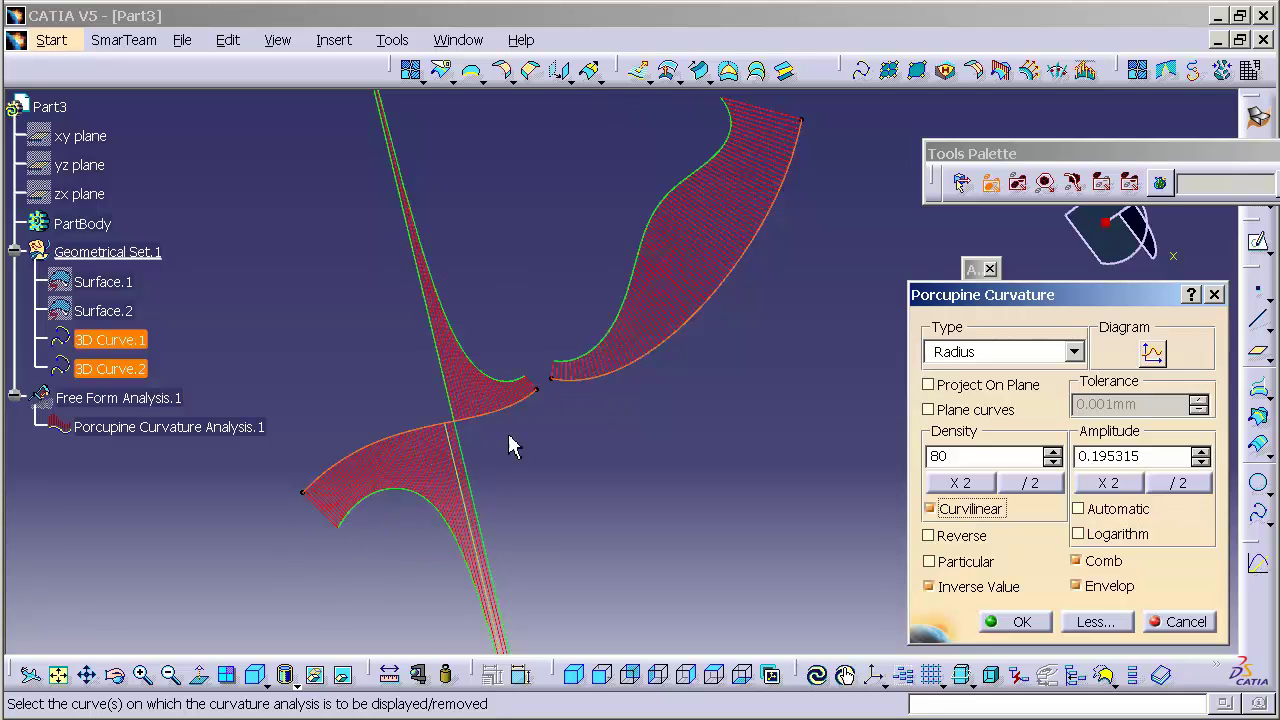
middle_click_drag(606, 423, 505, 398, "ctrl")
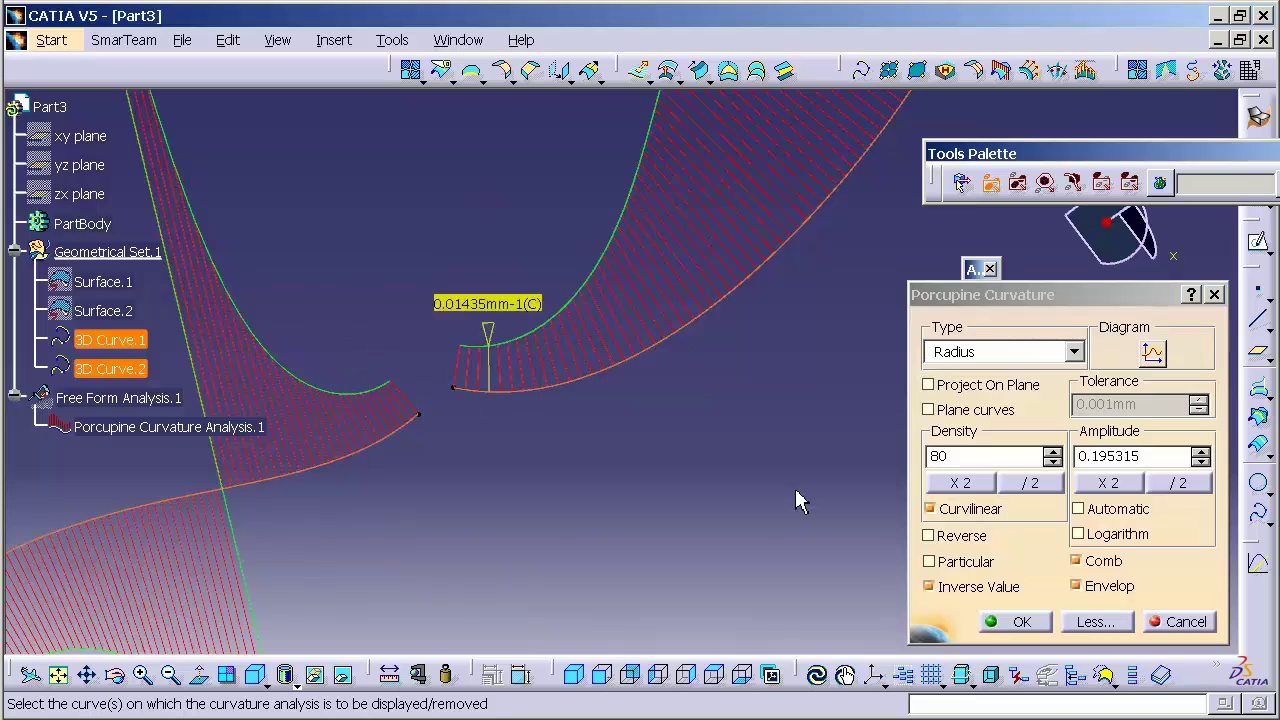
left_click(938, 509)
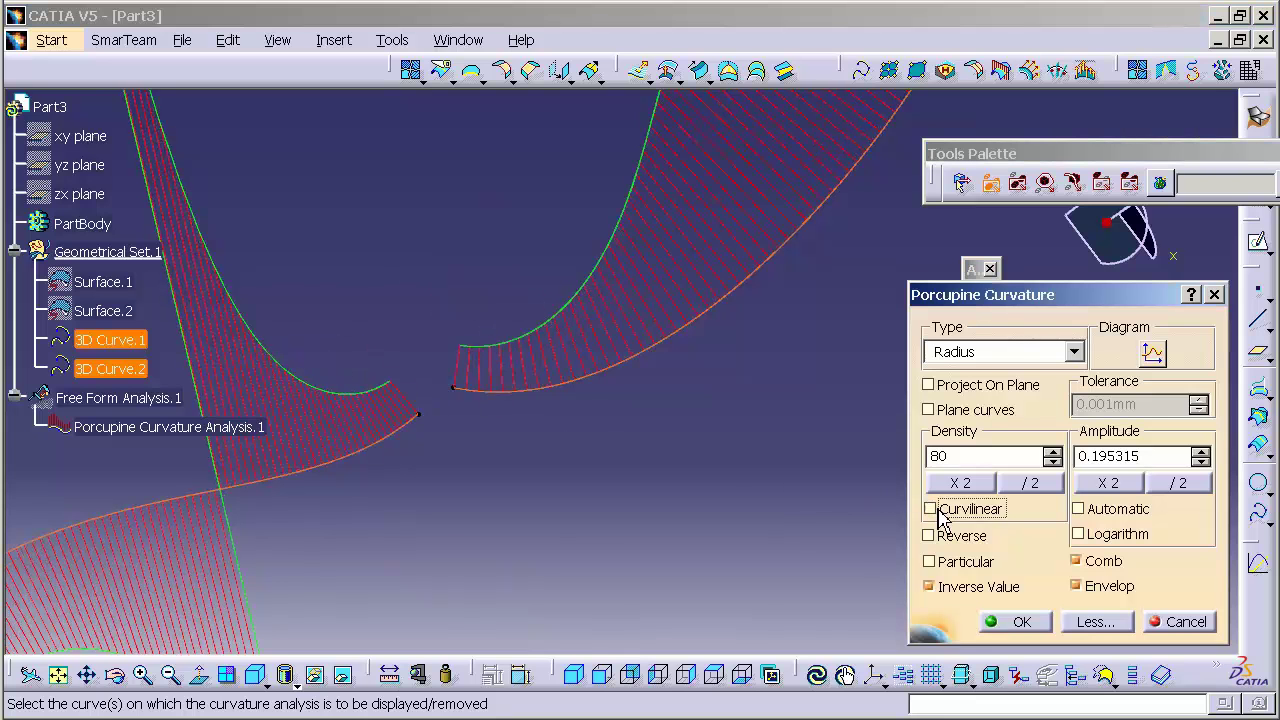
left_click(938, 511)
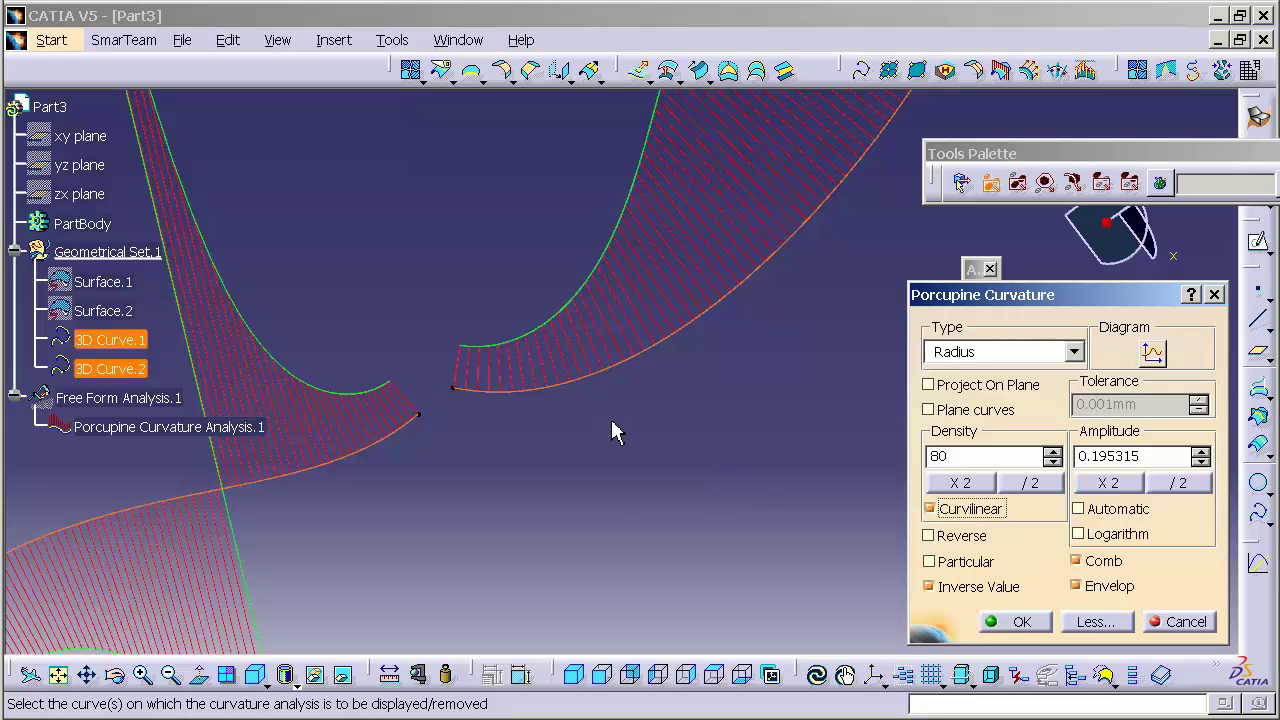
Label the comb min/max values as radii in mm, then reverse the combs to the other side
left_click(957, 561)
middle_click_drag(634, 486, 621, 543)
mouse_move(466, 548)
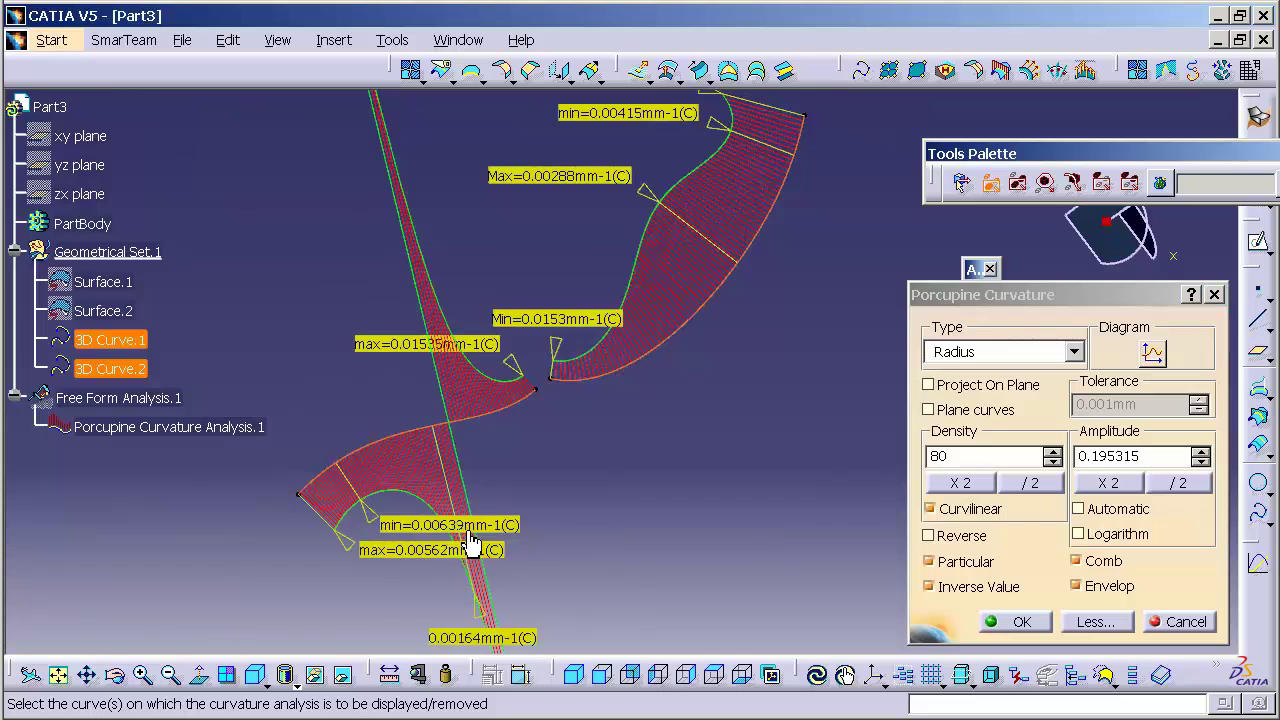
left_click(979, 590)
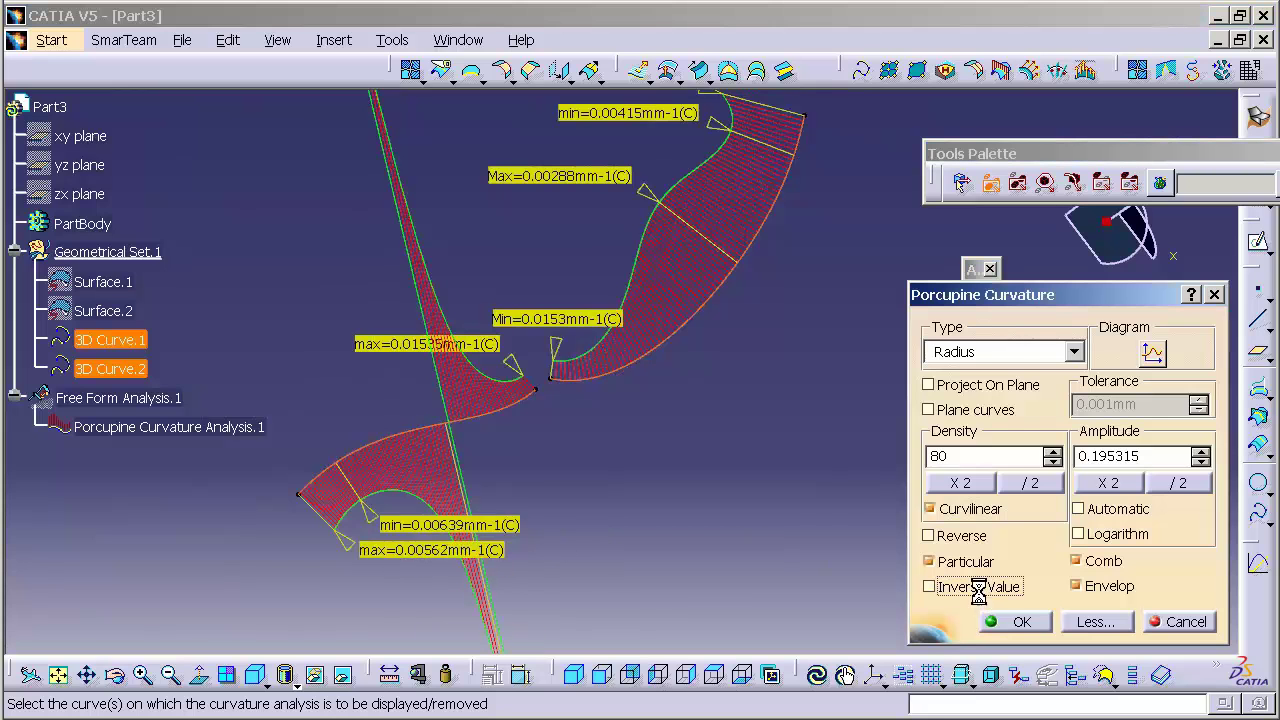
left_click(980, 590)
left_click(980, 590)
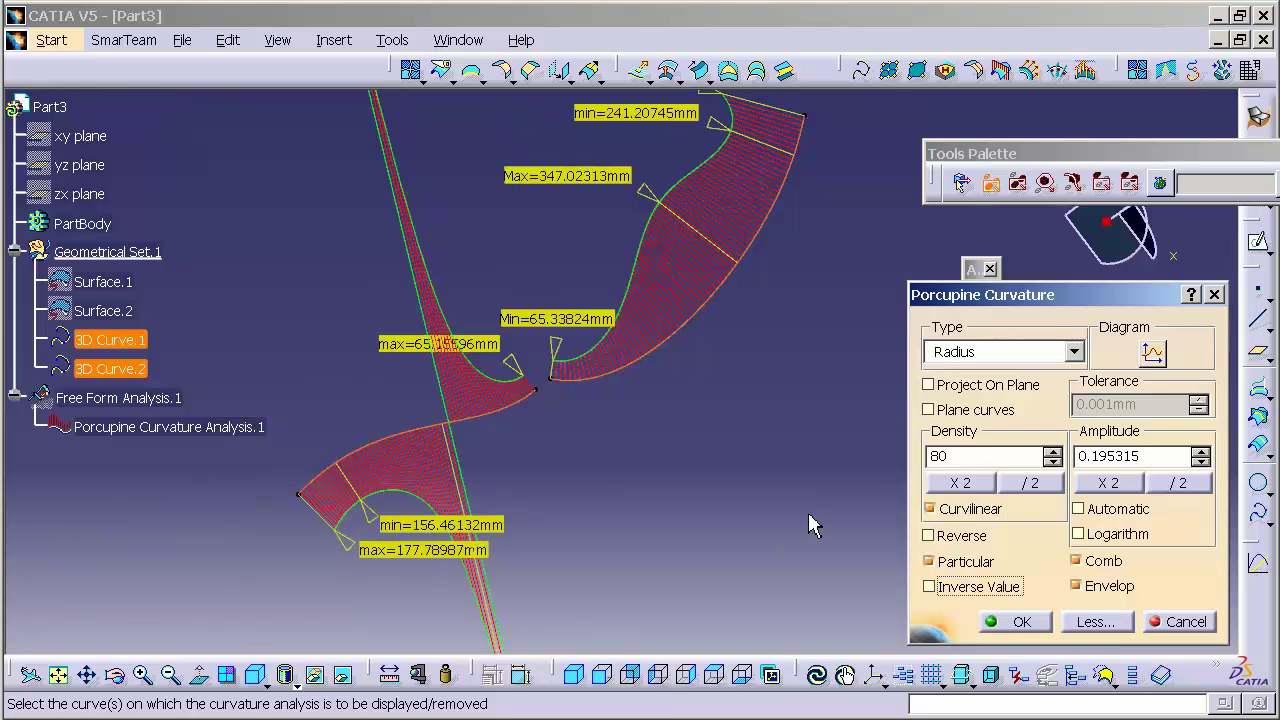
left_click(962, 545)
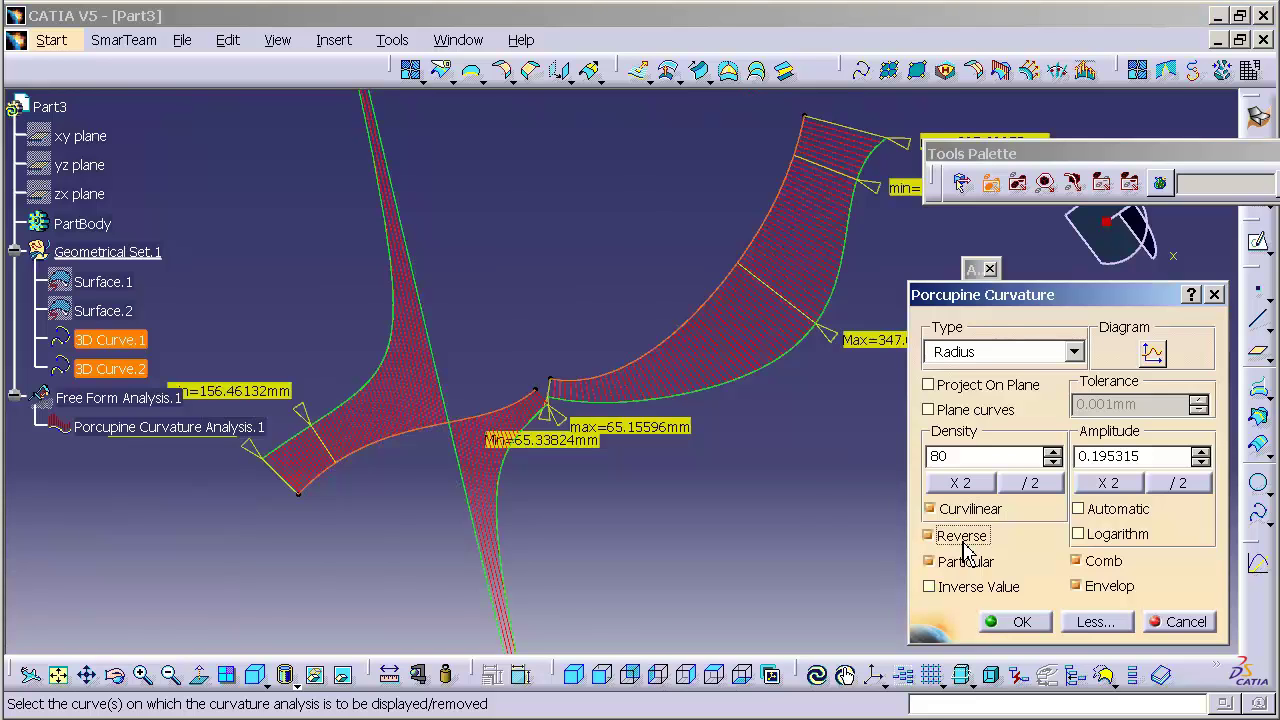
Toggle the comb and envelope displays, ending with quills hidden and envelopes shown
left_click(1118, 568)
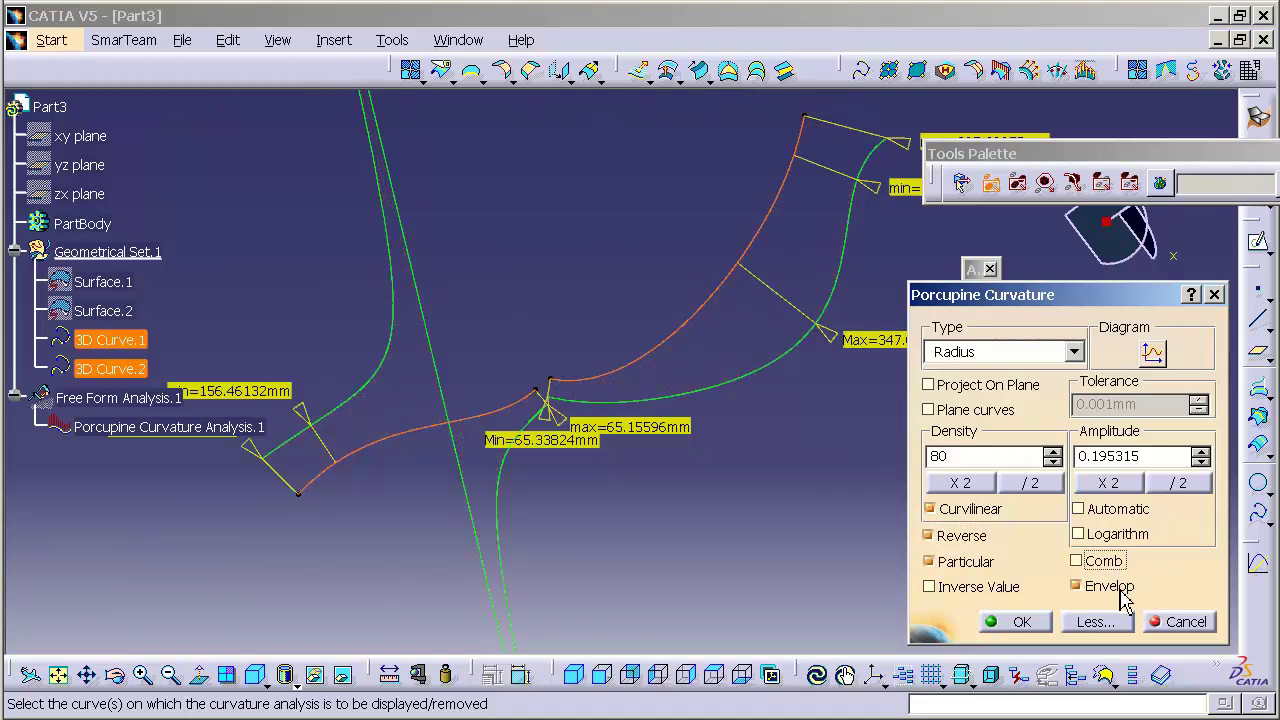
left_click(1110, 566)
left_click(1100, 586)
left_click(1096, 588)
left_click(1100, 568)
Turn the comb quills back on and apply the porcupine analysis
left_click(1078, 562)
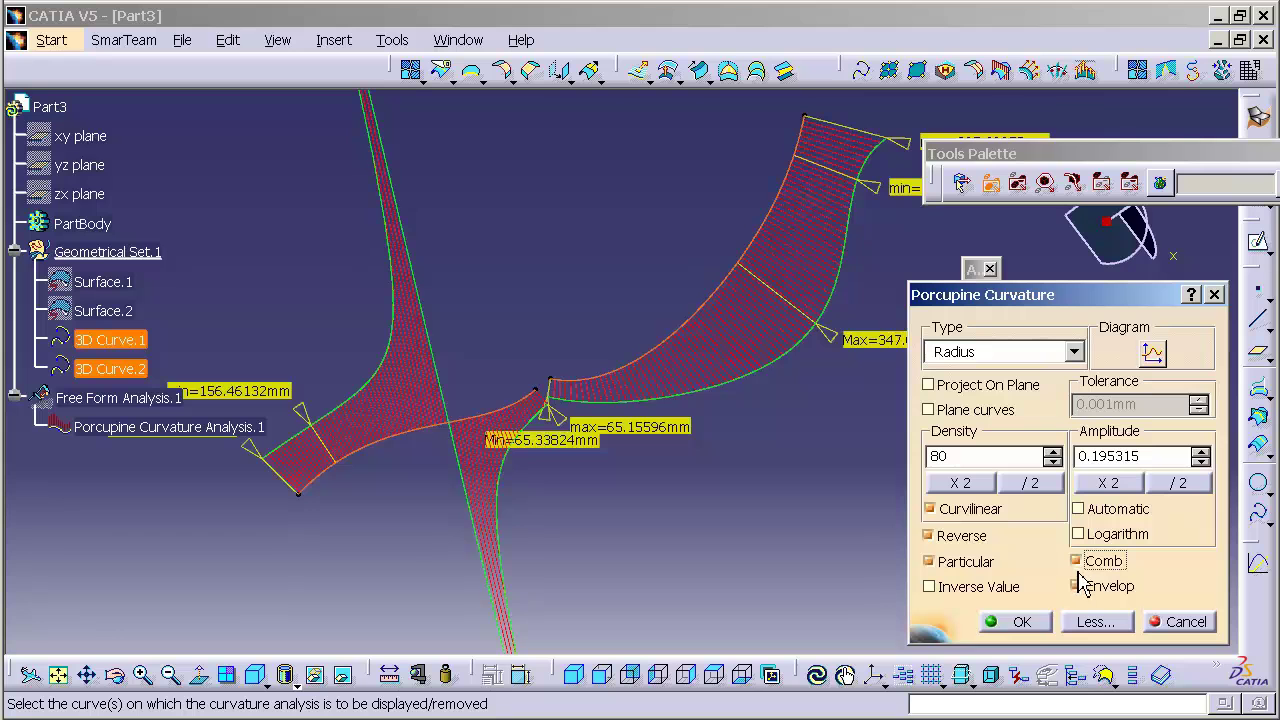
left_click(1031, 633)
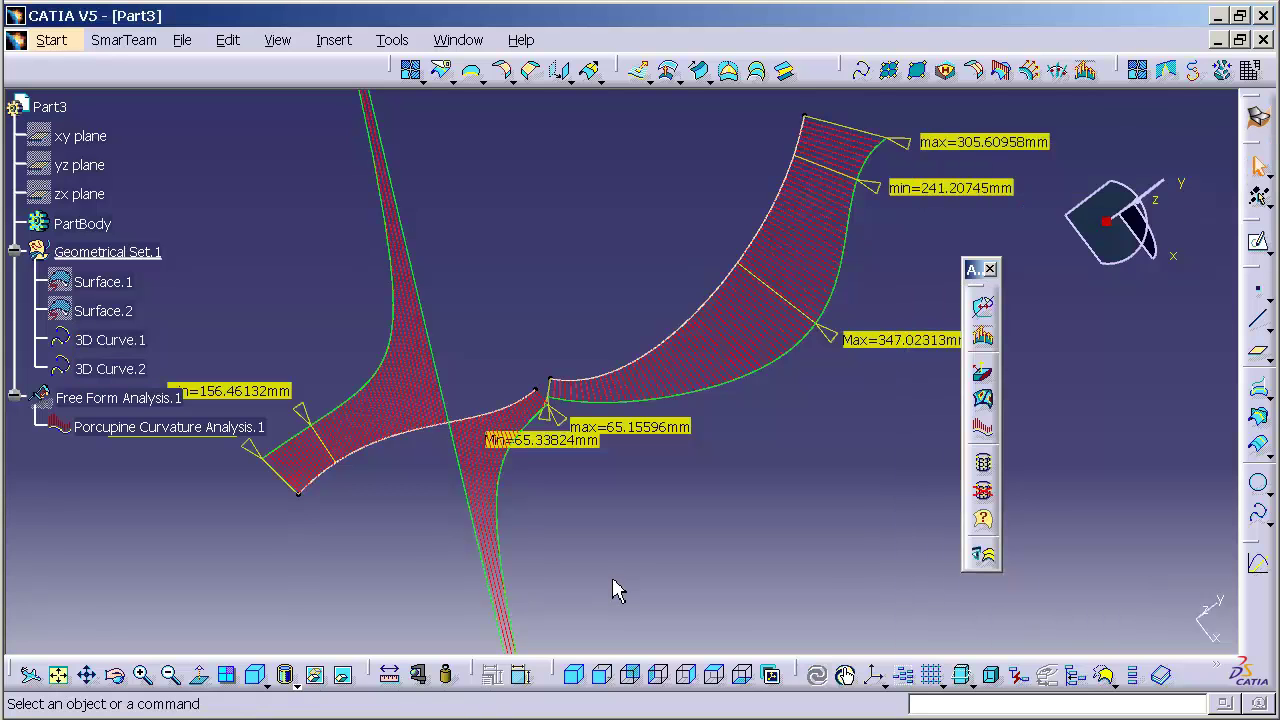
middle_click_drag(602, 569, 556, 517)
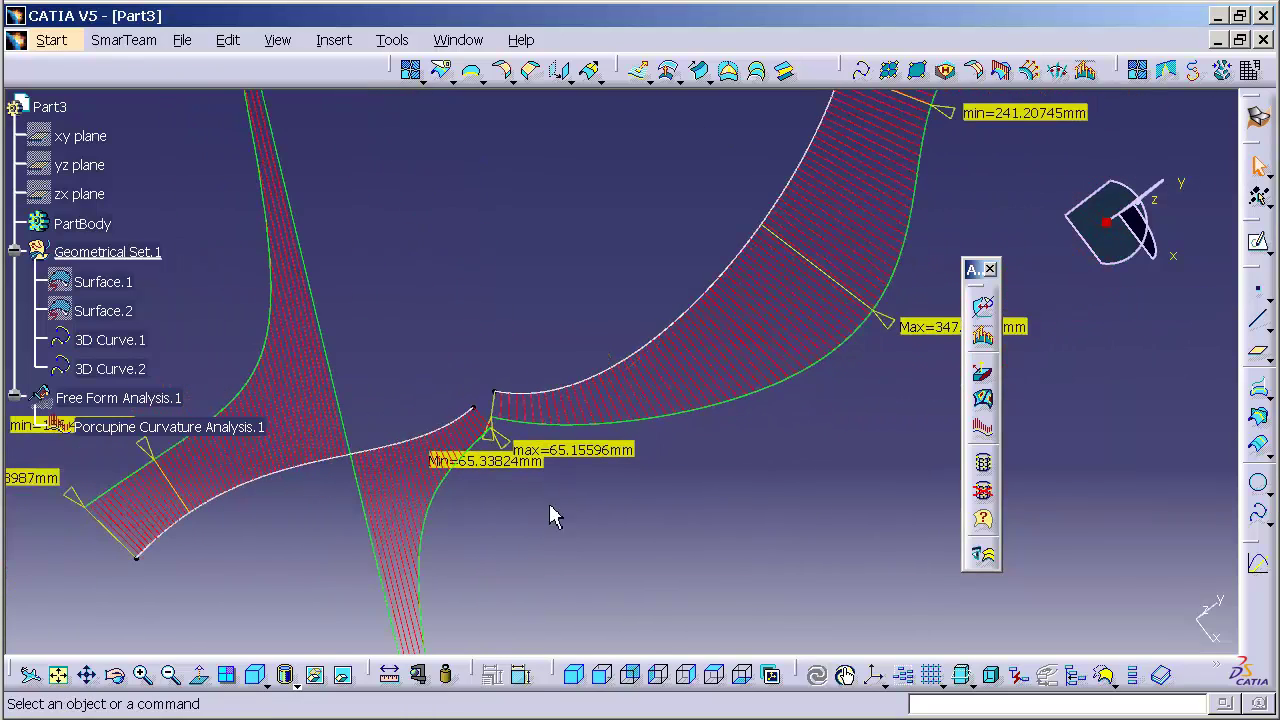
Edit 3D Curve.2 and constrain its end control point onto 3D Curve.1's end vertex
double_click(570, 402)
left_click_drag(588, 168, 757, 178)
right_click(499, 405)
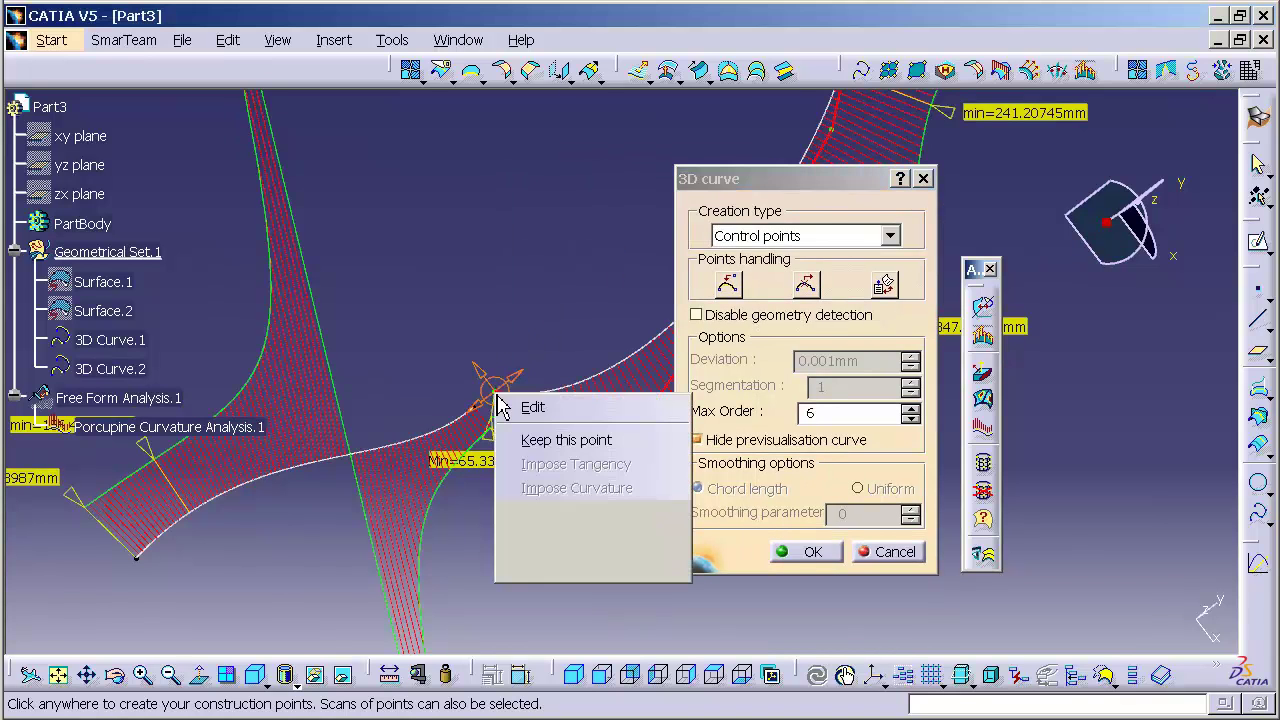
left_click(580, 569)
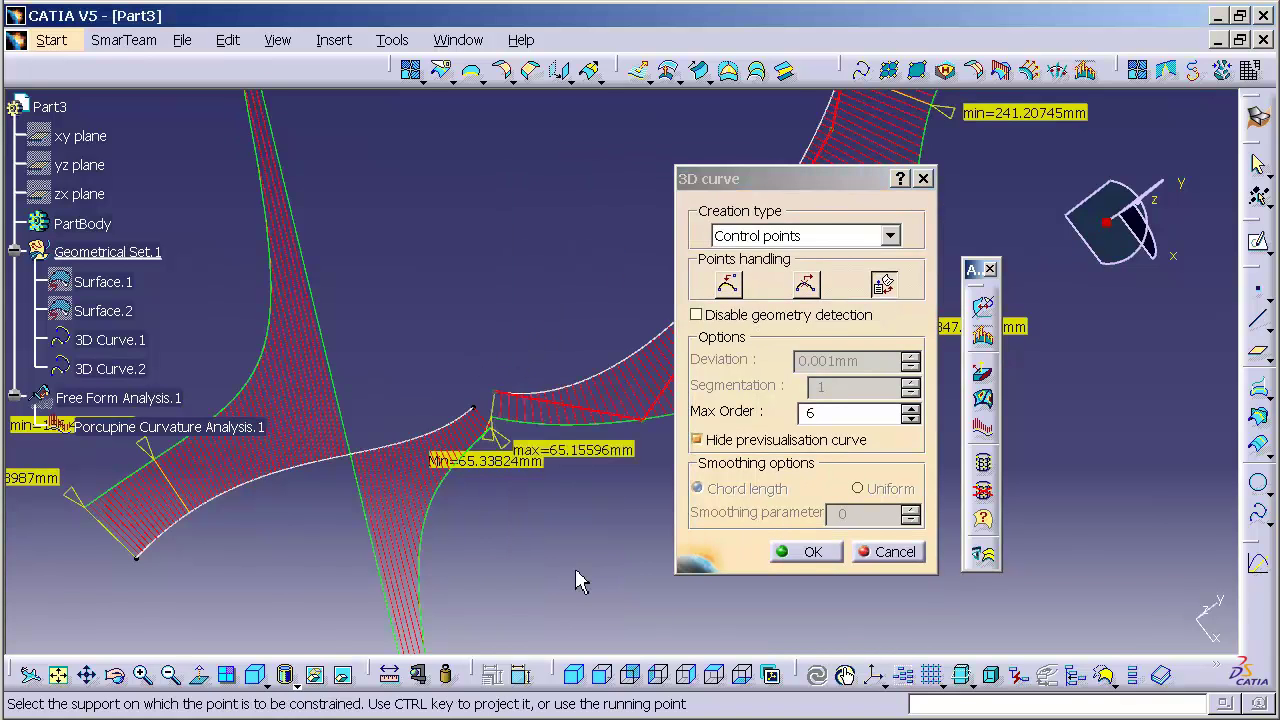
left_click(473, 409)
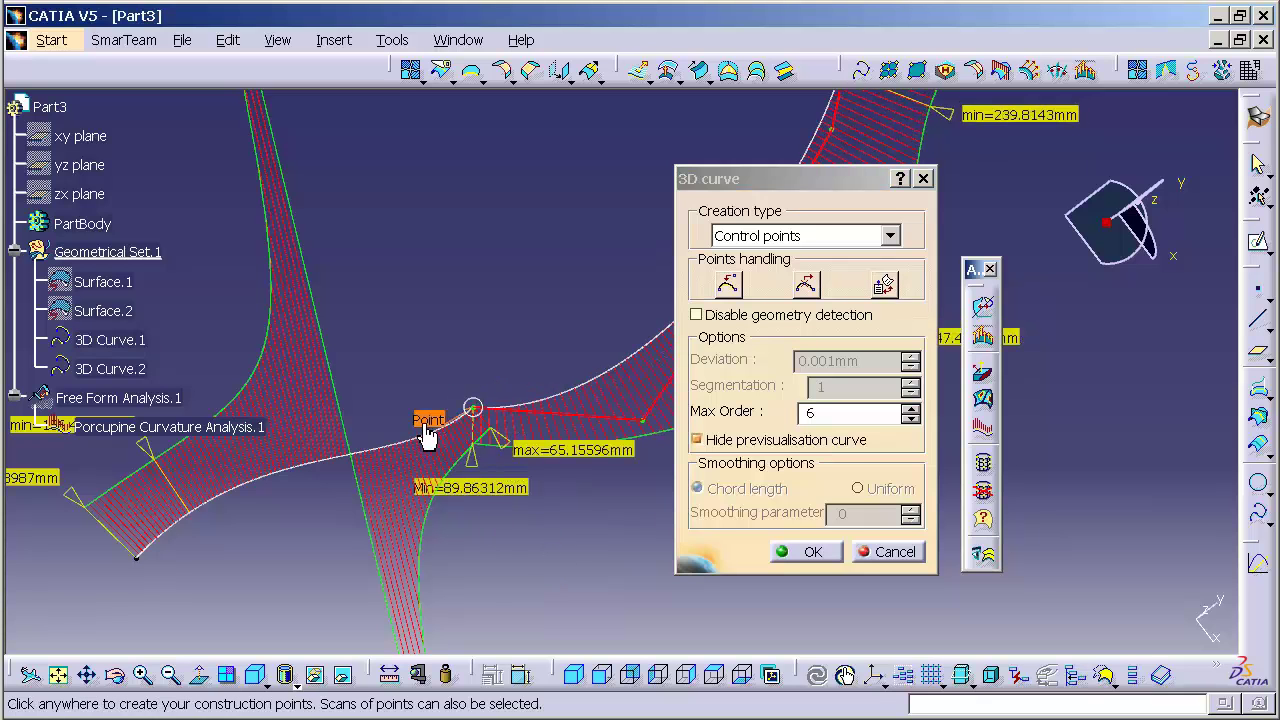
middle_click_drag(430, 432, 508, 395)
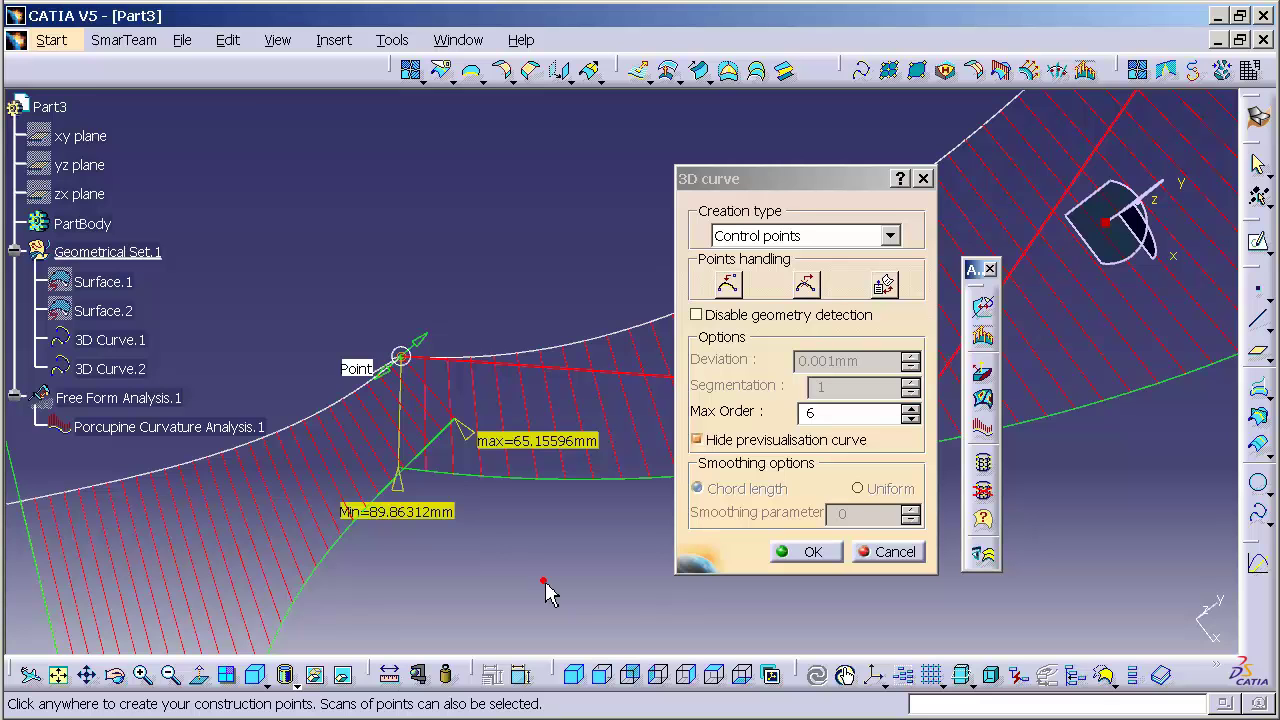
Set the joined point to tangent, then curvature continuity, and select the joint point
right_click(357, 371)
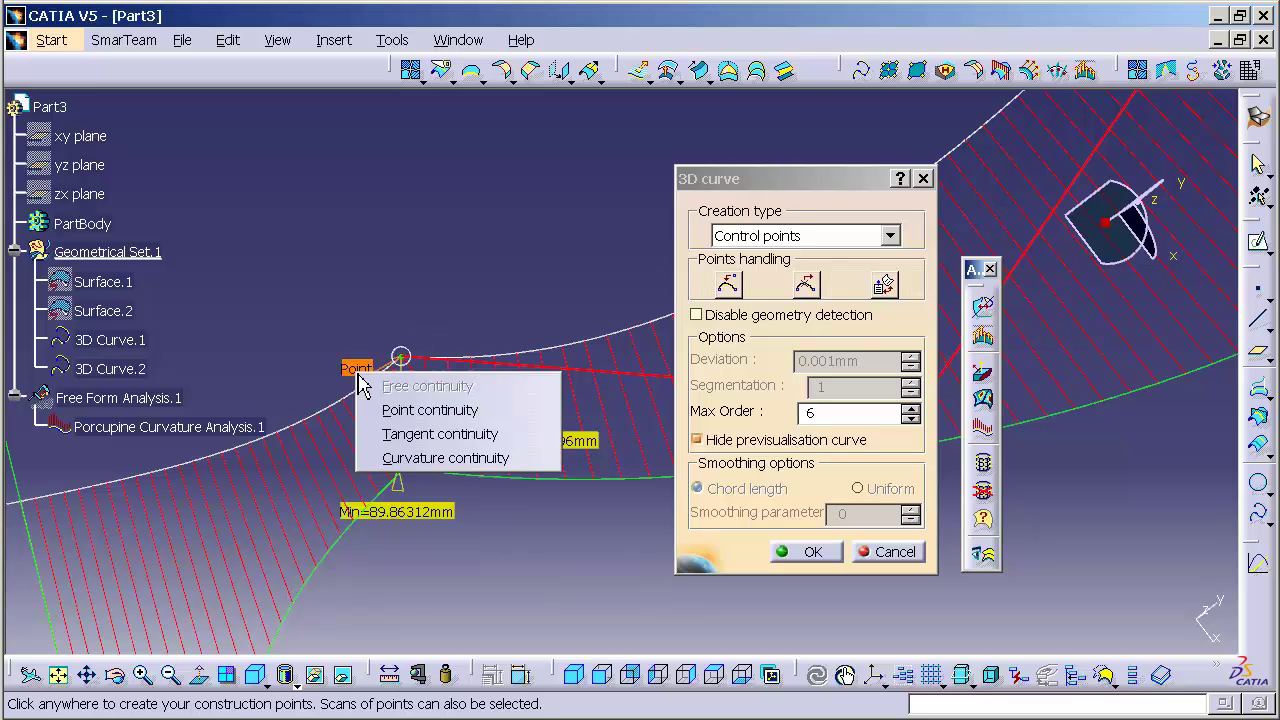
left_click(394, 434)
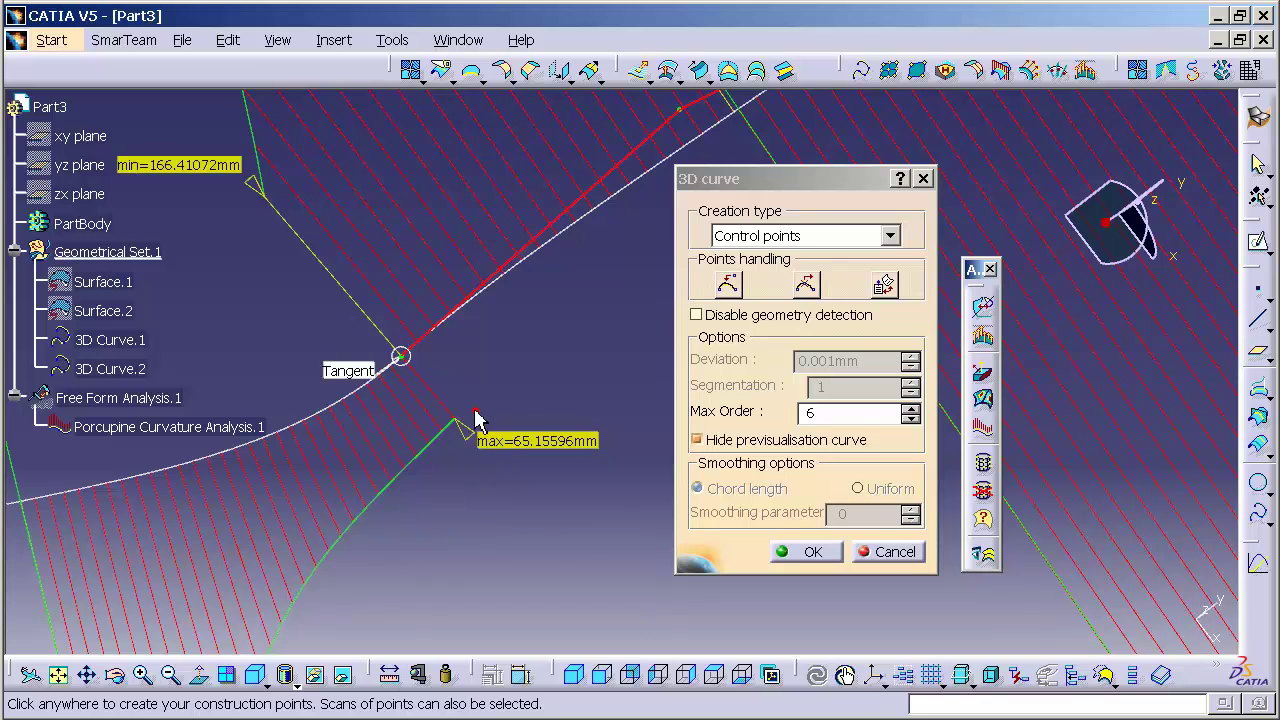
middle_click_drag(474, 418, 463, 519)
left_click(394, 434)
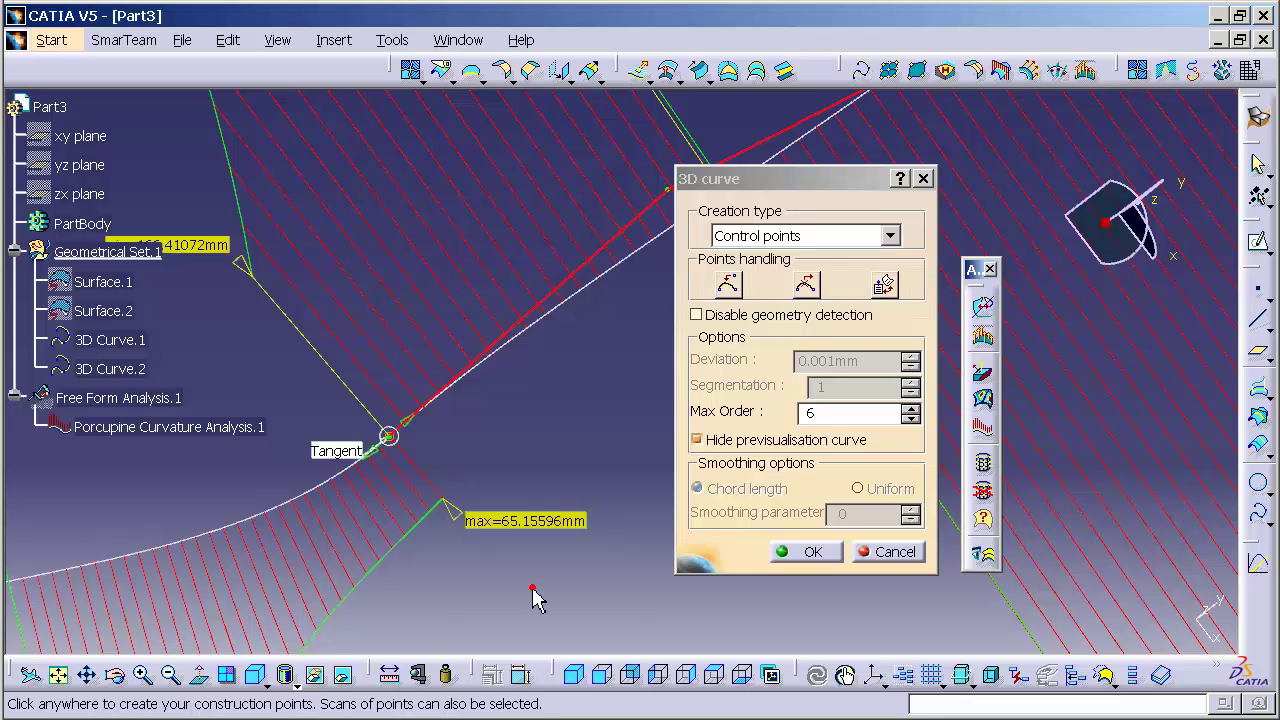
right_click(334, 451)
left_click(398, 536)
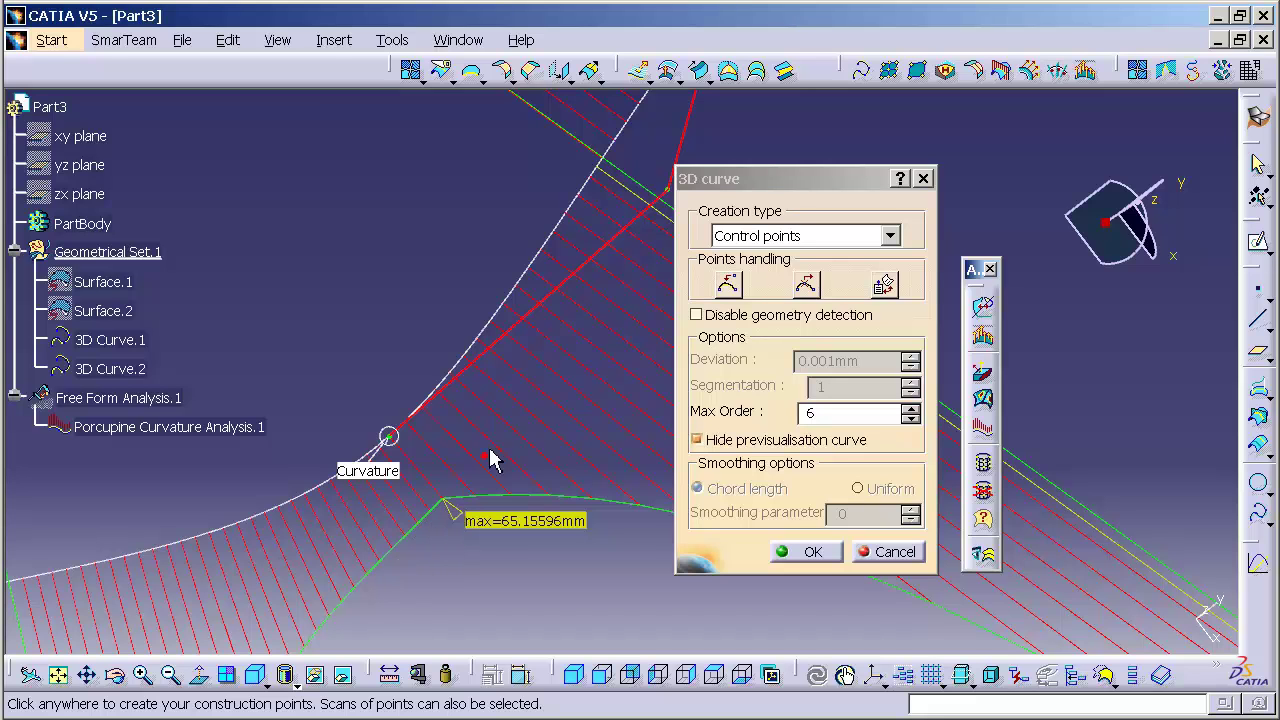
left_click(727, 195)
left_click_drag(752, 188, 885, 213)
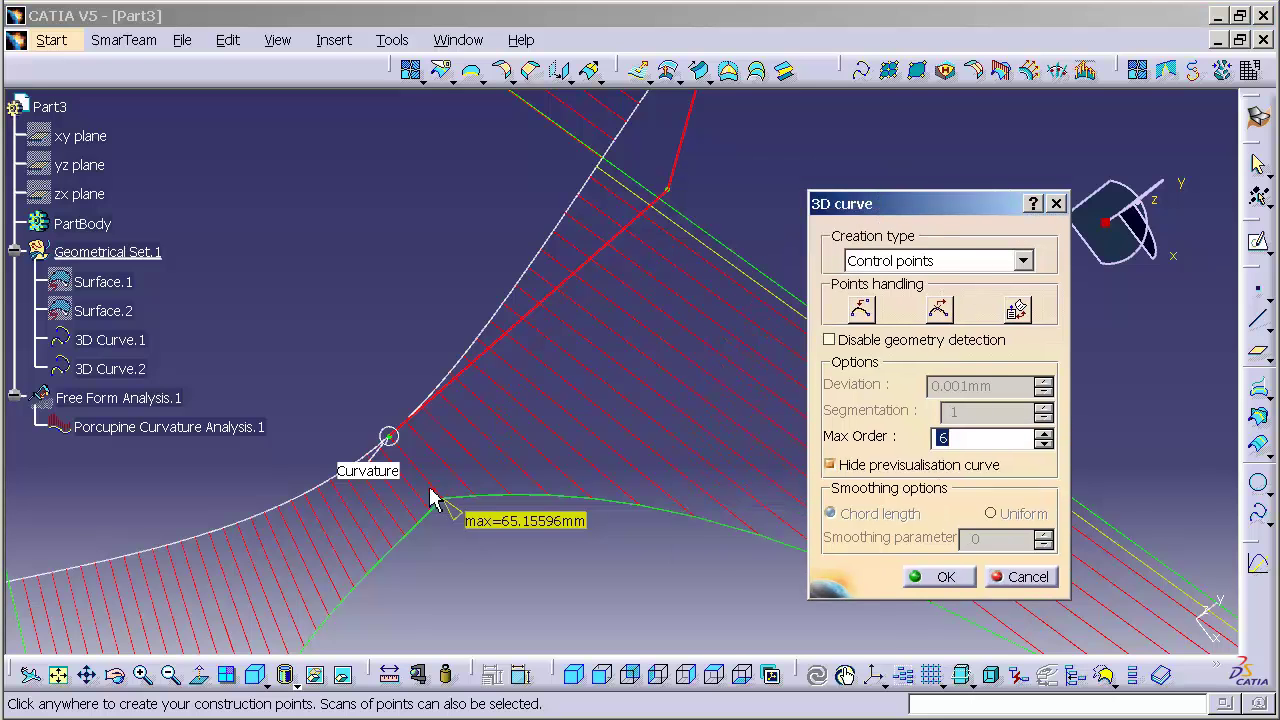
left_click(391, 439)
Pull 3D Curve.2's end control point down-left to reshape the curve
middle_click_drag(516, 308, 392, 585)
left_click_drag(525, 208, 428, 437)
mouse_move(503, 362)
left_mouse_down()
mouse_move(480, 380)
mouse_move(517, 372)
left_mouse_up()
middle_click_drag(517, 372, 444, 440)
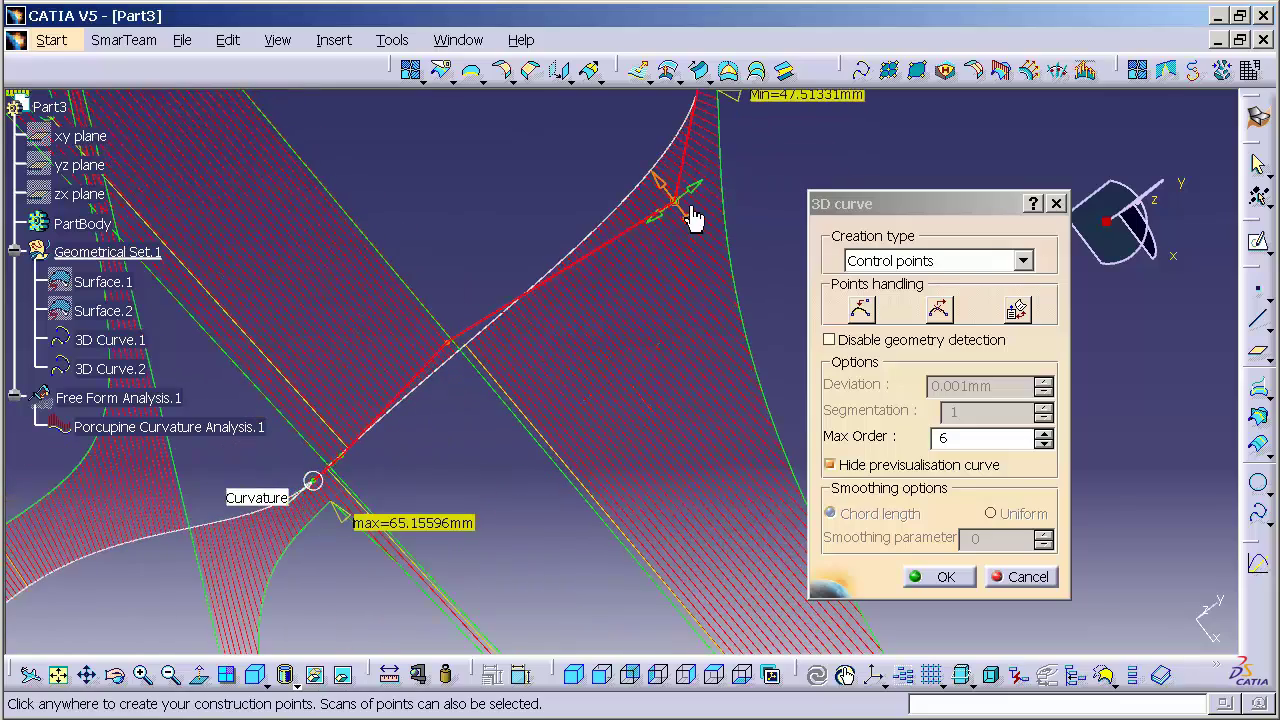
Adjust the upper control point so quills flow smoothly, then confirm the curve edit
mouse_move(683, 200)
left_mouse_down()
mouse_move(612, 165)
mouse_move(571, 386)
mouse_move(660, 285)
mouse_move(636, 252)
left_mouse_up()
mouse_move(636, 252)
middle_mouse_down()
mouse_move(600, 400)
mouse_move(547, 477)
mouse_move(528, 363)
mouse_move(684, 469)
mouse_move(610, 357)
middle_mouse_up()
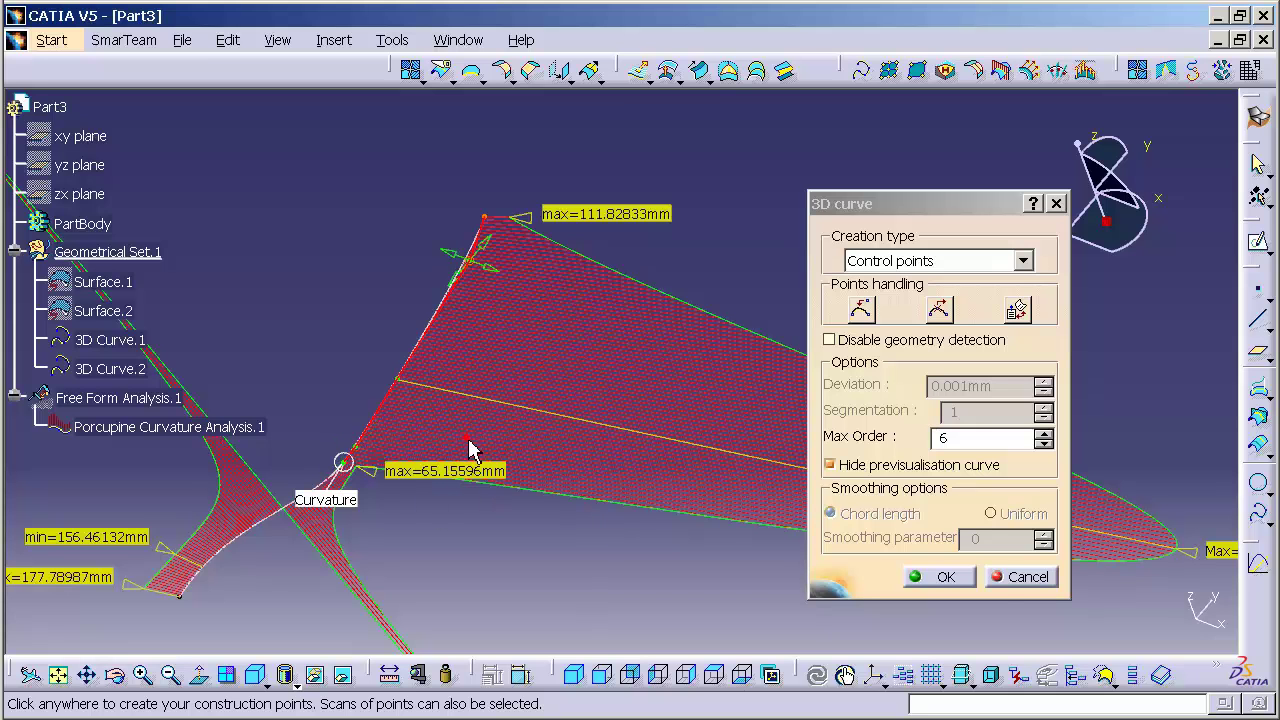
left_click(966, 583)
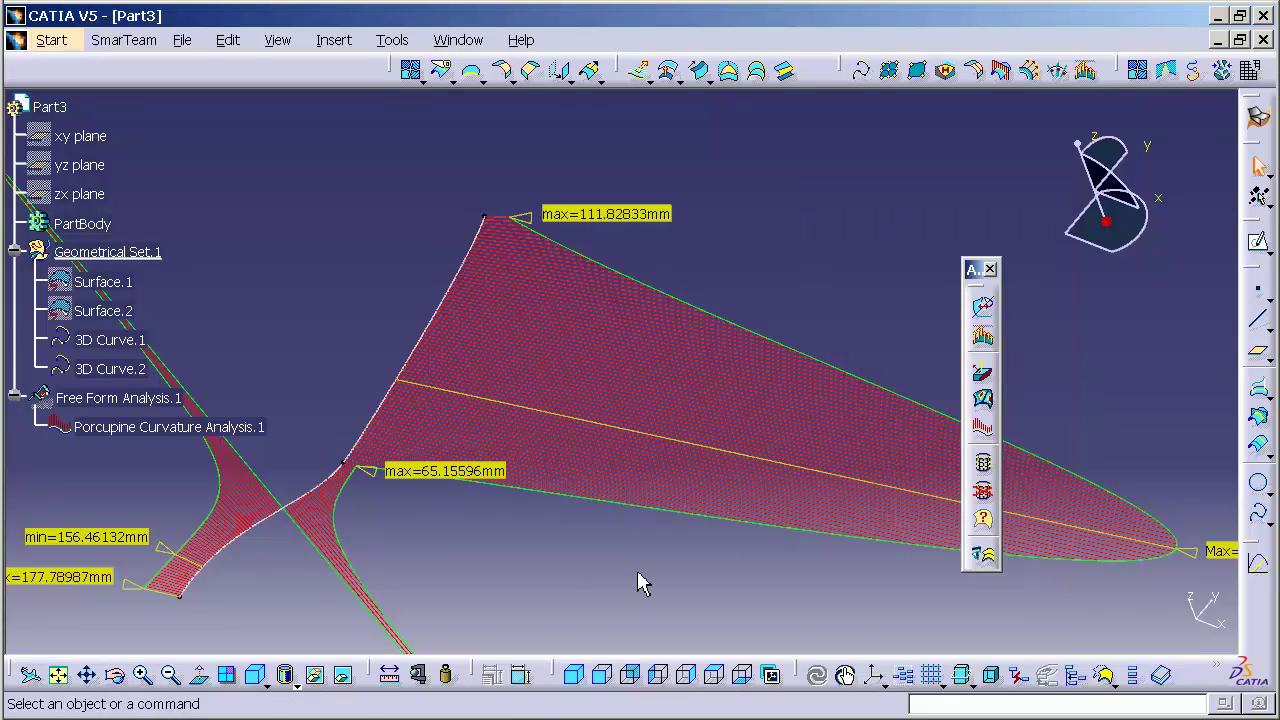
middle_click_drag(629, 568, 638, 536)
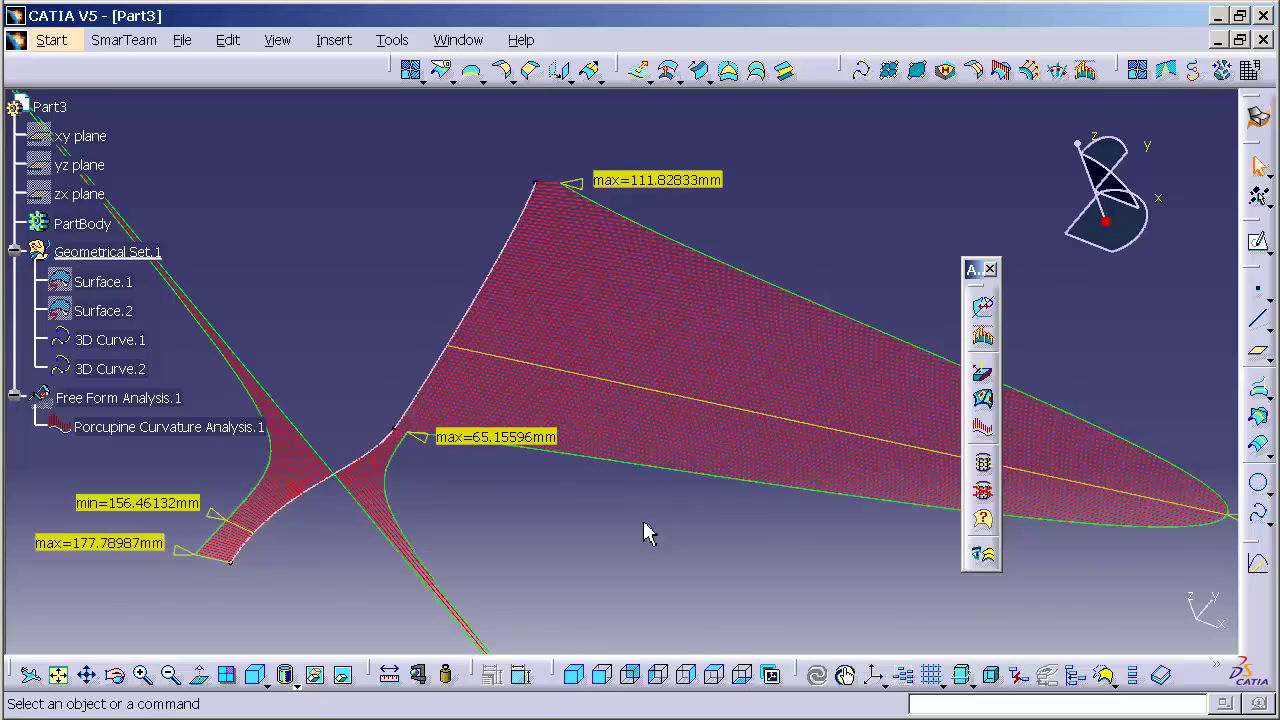